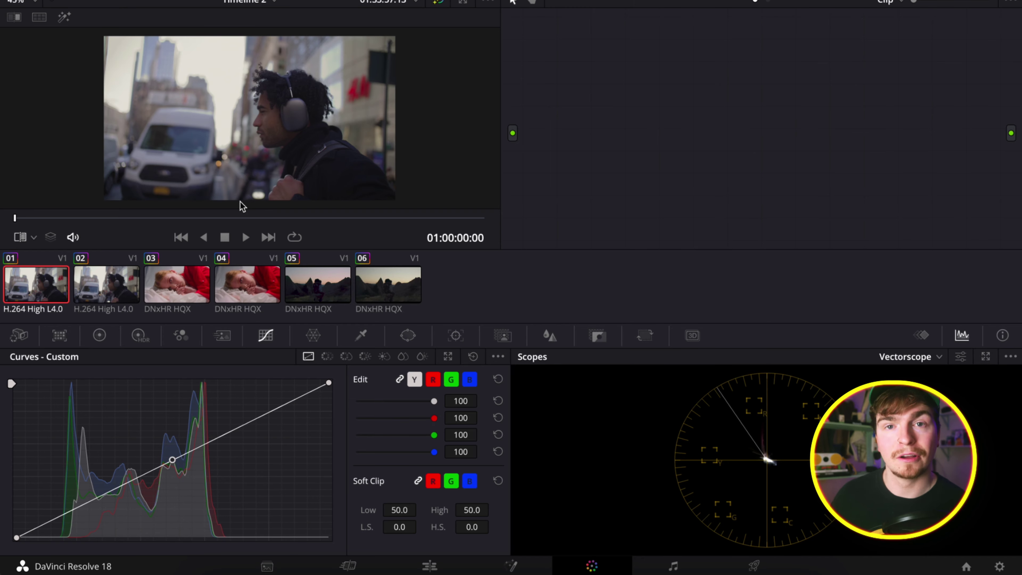
Scrub through the first street clip to review the ungraded footage.
{"action": "left_click_drag", "start_coordinate": [14, 218], "coordinate": [77, 213]}
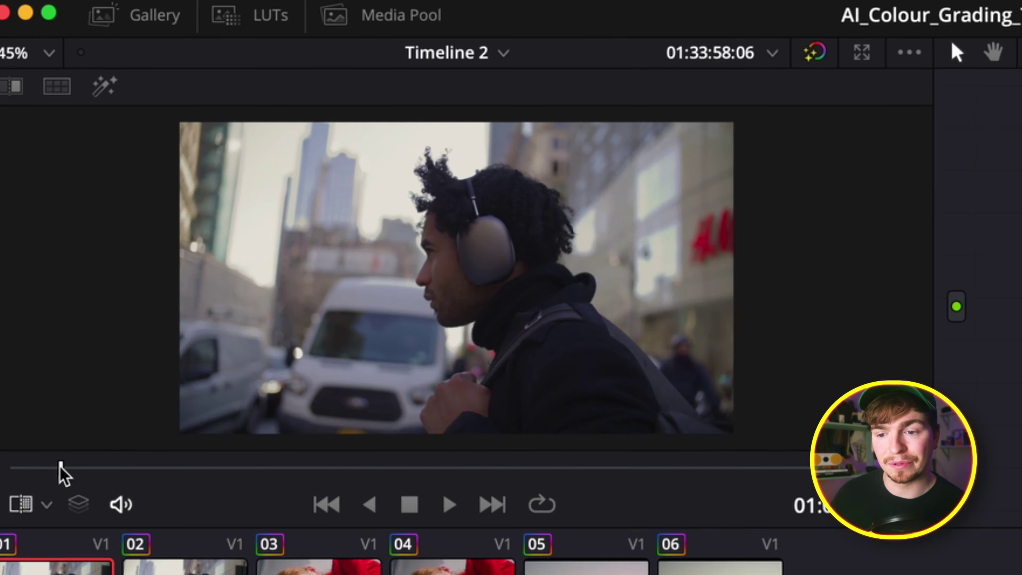
{"action": "left_click_drag", "start_coordinate": [130, 455], "coordinate": [5, 464]}
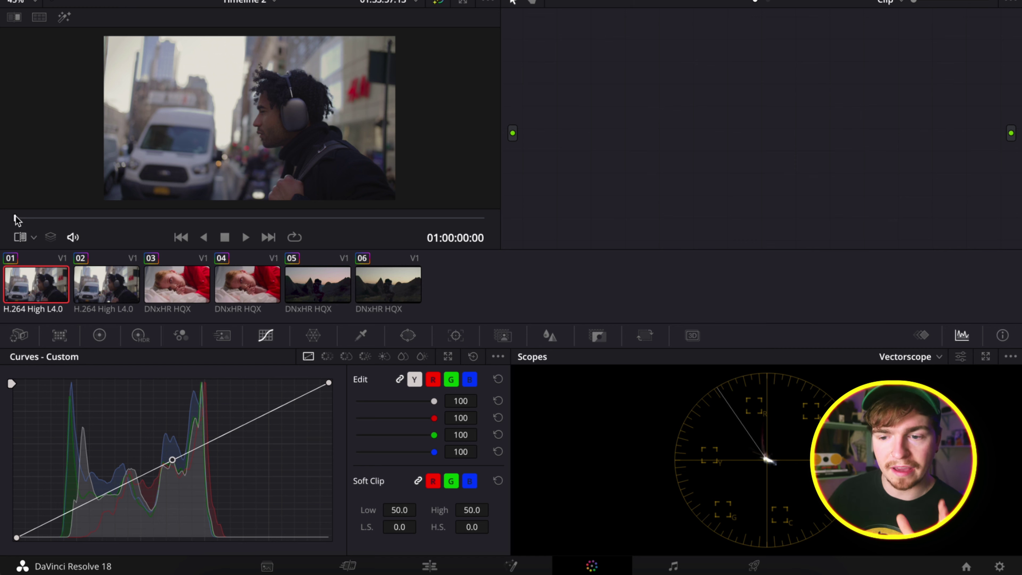
{"action": "left_click_drag", "start_coordinate": [14, 220], "coordinate": [131, 222]}
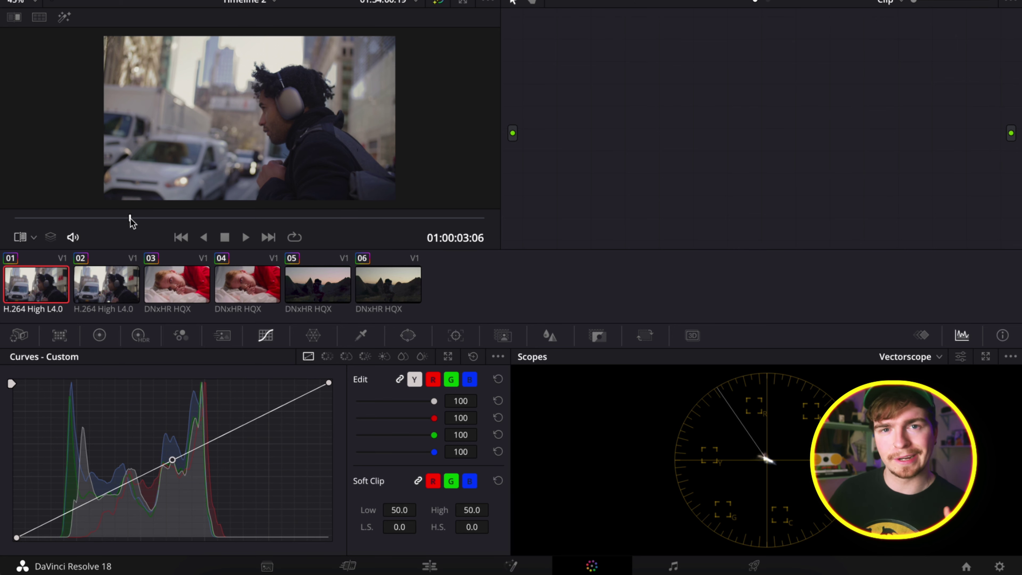
{"action": "mouse_move", "coordinate": [131, 222]}
{"action": "left_mouse_down"}
{"action": "mouse_move", "coordinate": [365, 223]}
{"action": "mouse_move", "coordinate": [380, 236]}
{"action": "mouse_move", "coordinate": [296, 222]}
{"action": "mouse_move", "coordinate": [133, 226]}
{"action": "left_mouse_up"}
Switch to Discord and use Midjourney's /imagine for a cinematic mid shot of a trendy young man in New York City at golden hour, --ar 16:9 --seed 2023.
{"action": "left_click", "coordinate": [630, 566]}
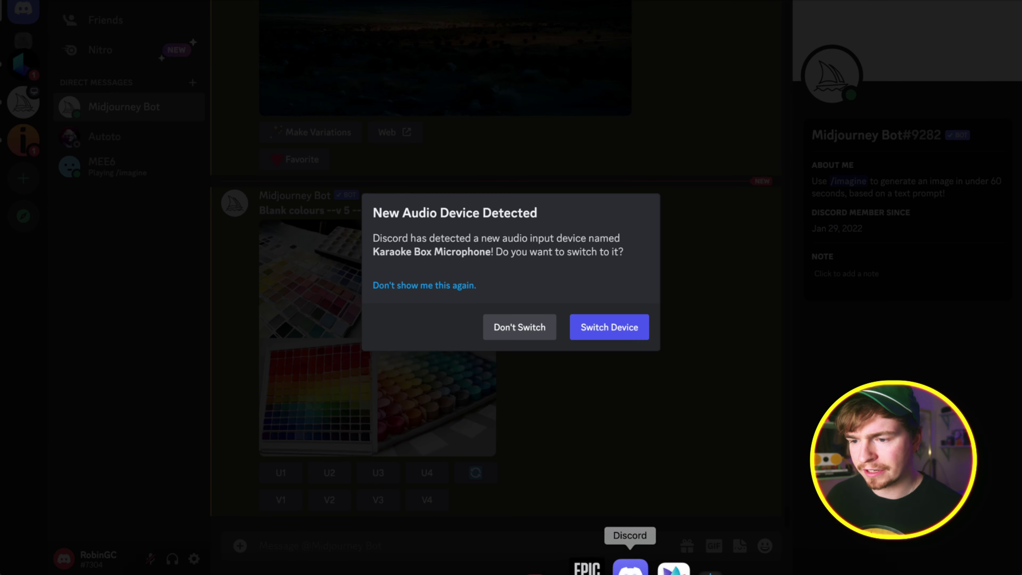
{"action": "key", "text": "Escape"}
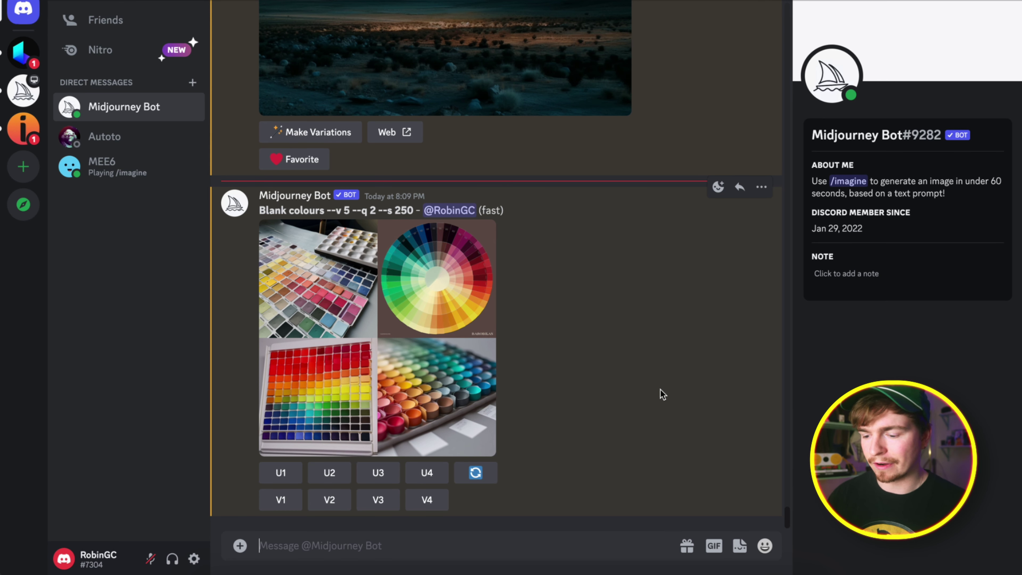
{"action": "type", "text": "/"}
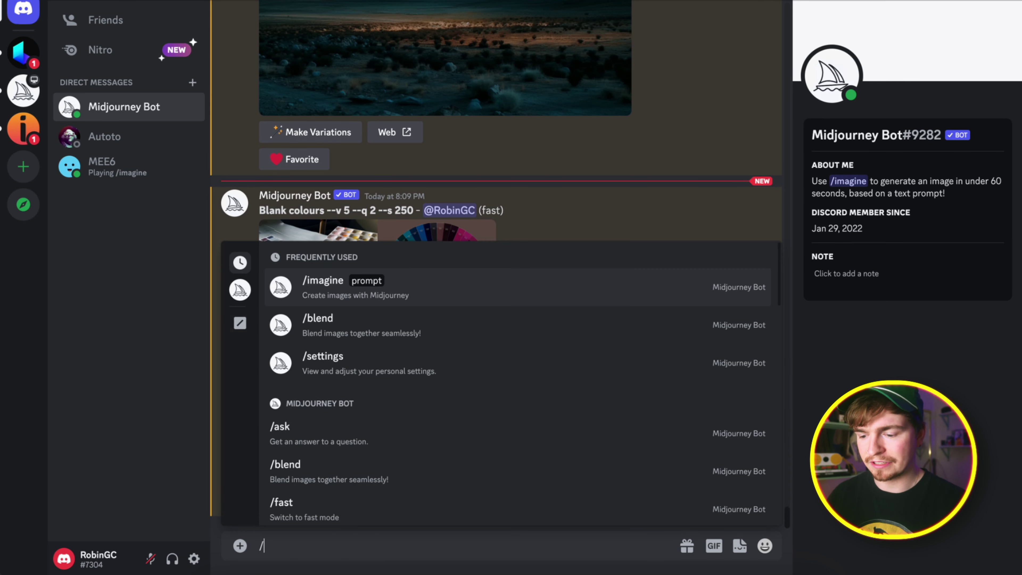
{"action": "type", "text": "imagine"}
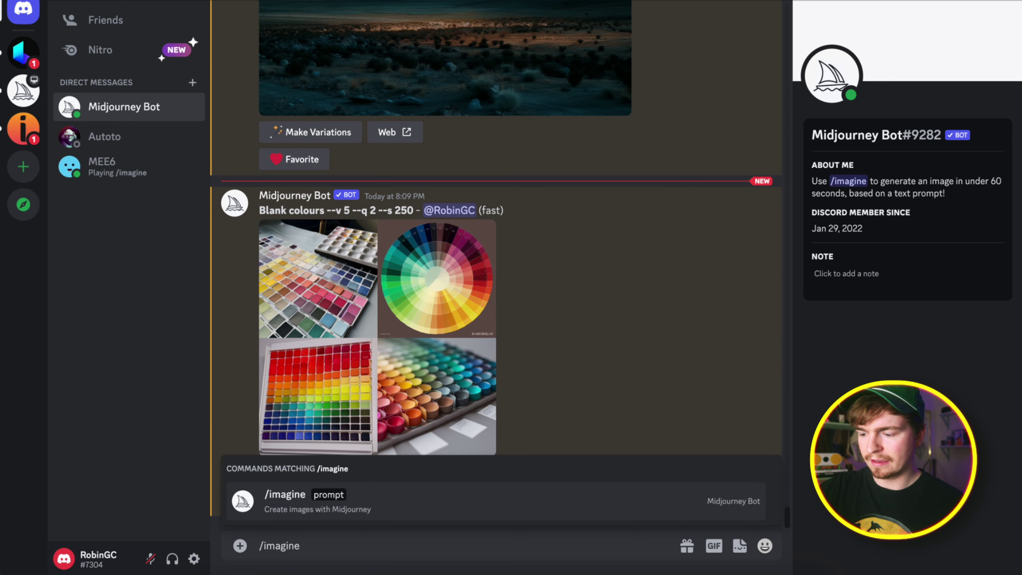
{"action": "key", "text": "Tab"}
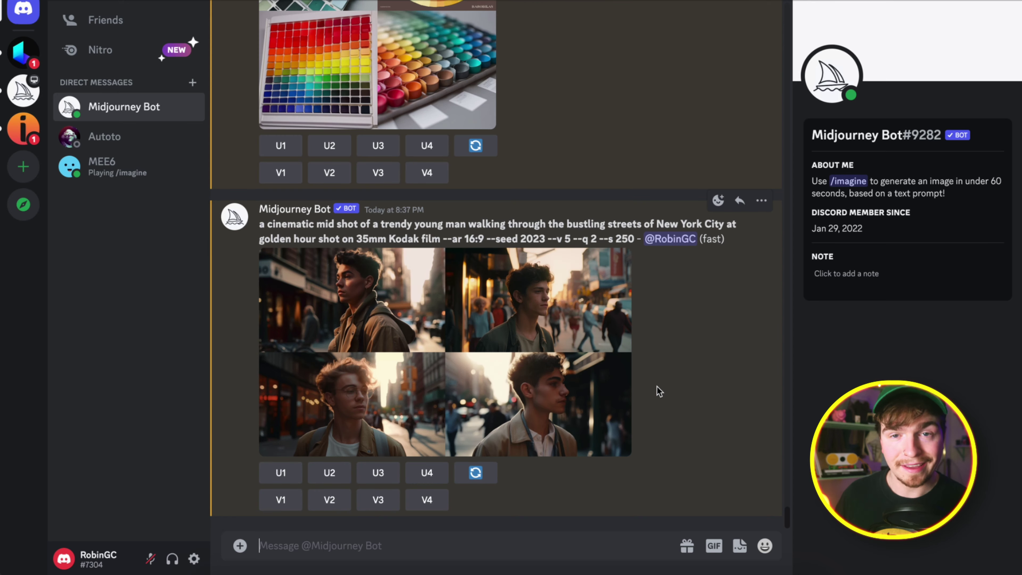
Inspect the generated New York image grid enlarged and upscale the fourth image.
{"action": "left_click", "coordinate": [466, 339]}
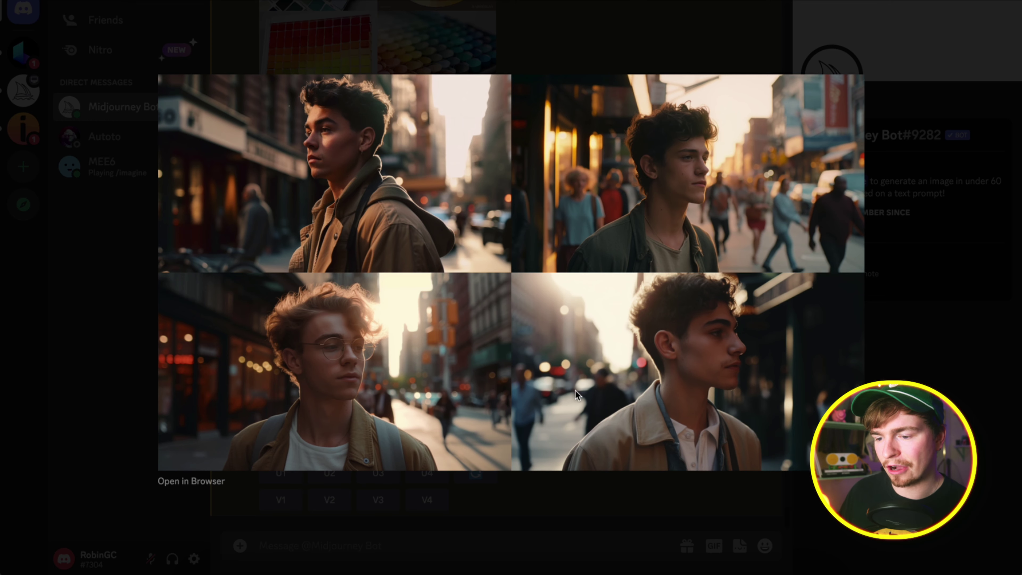
{"action": "left_click", "coordinate": [570, 491]}
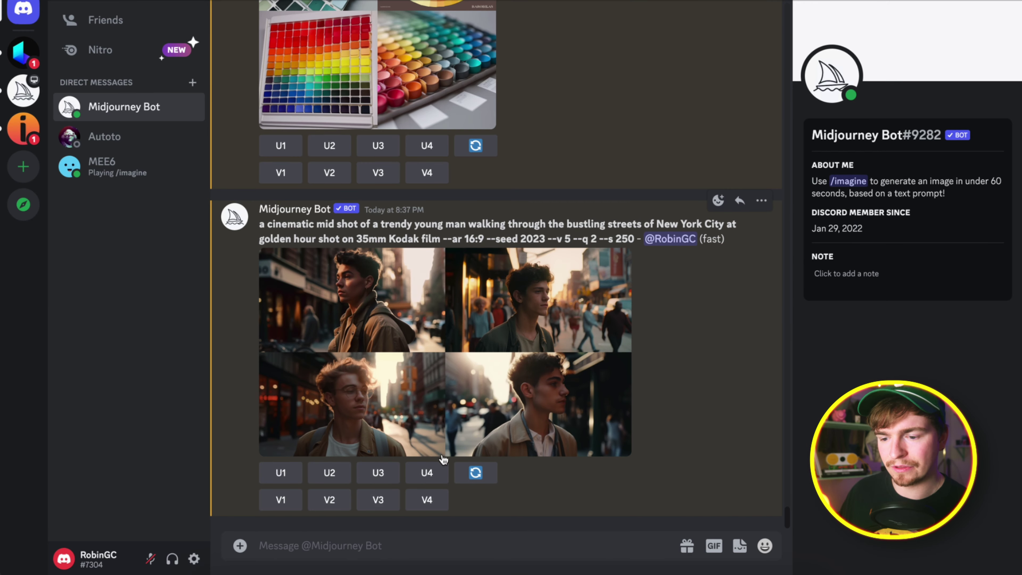
{"action": "left_click", "coordinate": [431, 476]}
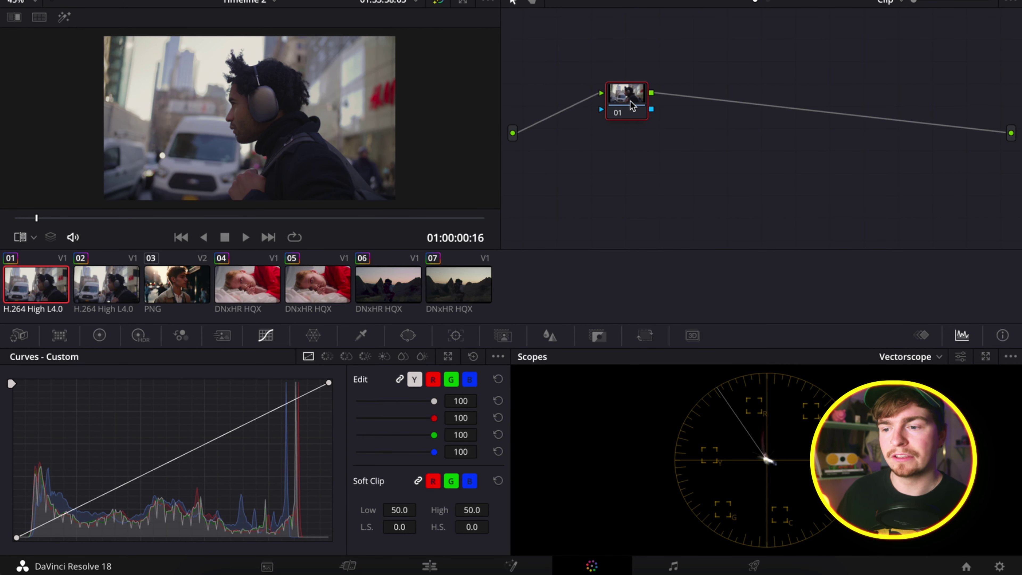
Add a serial node after node 01 on the first street clip and spread the two nodes apart.
{"action": "left_click_drag", "start_coordinate": [630, 101], "coordinate": [618, 85]}
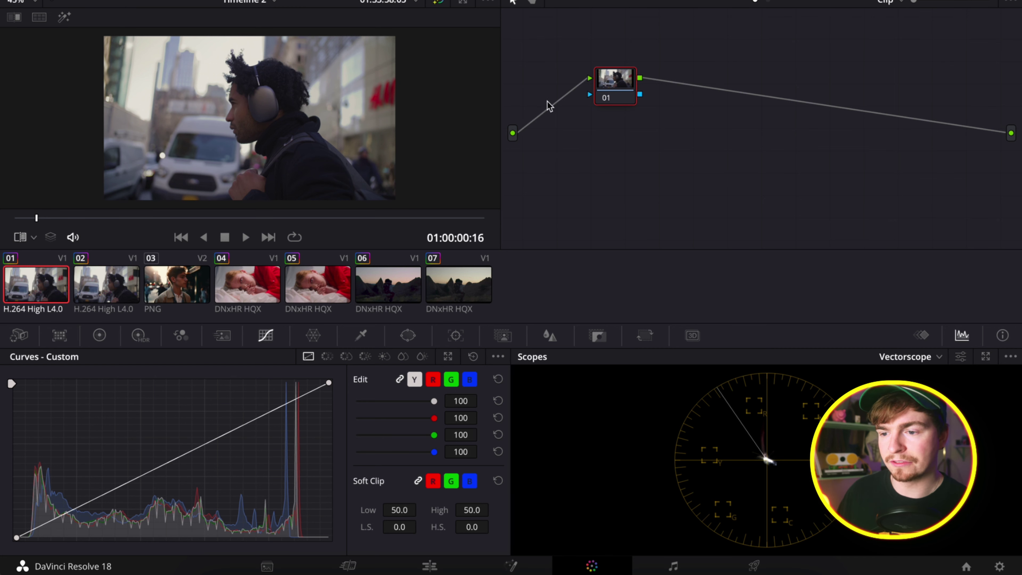
{"action": "left_click_drag", "start_coordinate": [46, 218], "coordinate": [80, 224]}
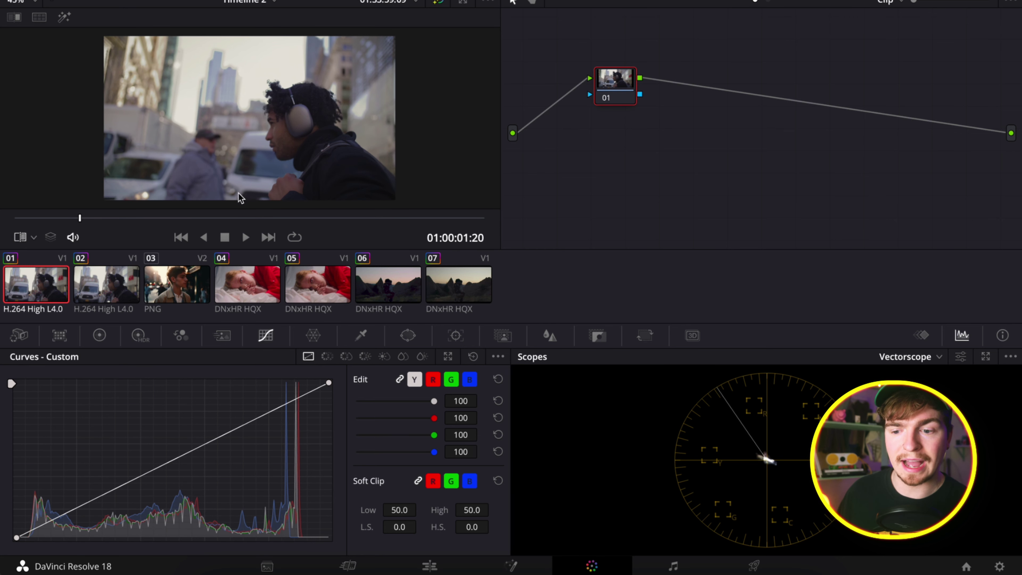
{"action": "key", "text": "alt+s"}
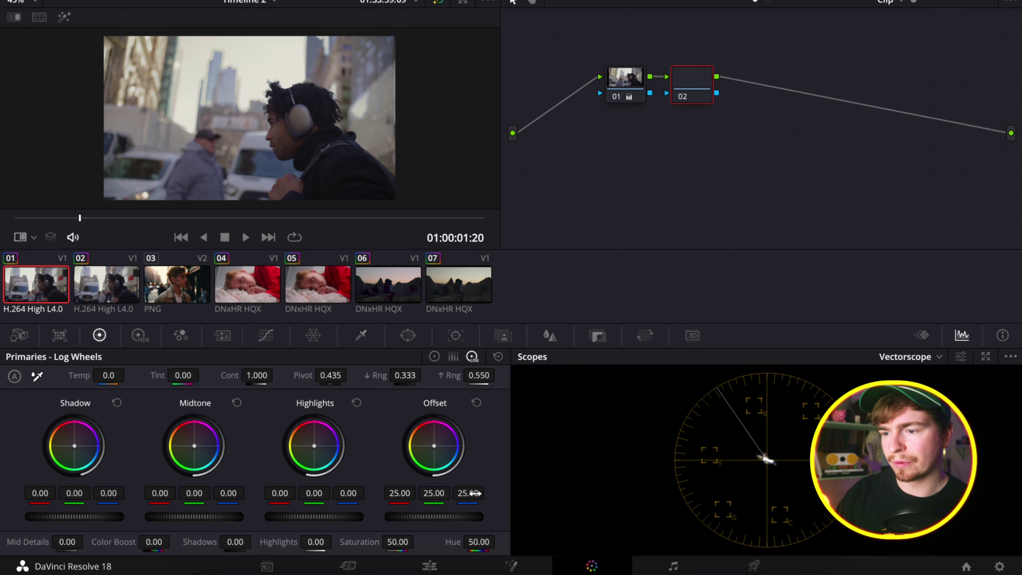
{"action": "left_click_drag", "start_coordinate": [699, 93], "coordinate": [869, 146]}
{"action": "left_click_drag", "start_coordinate": [607, 95], "coordinate": [592, 89]}
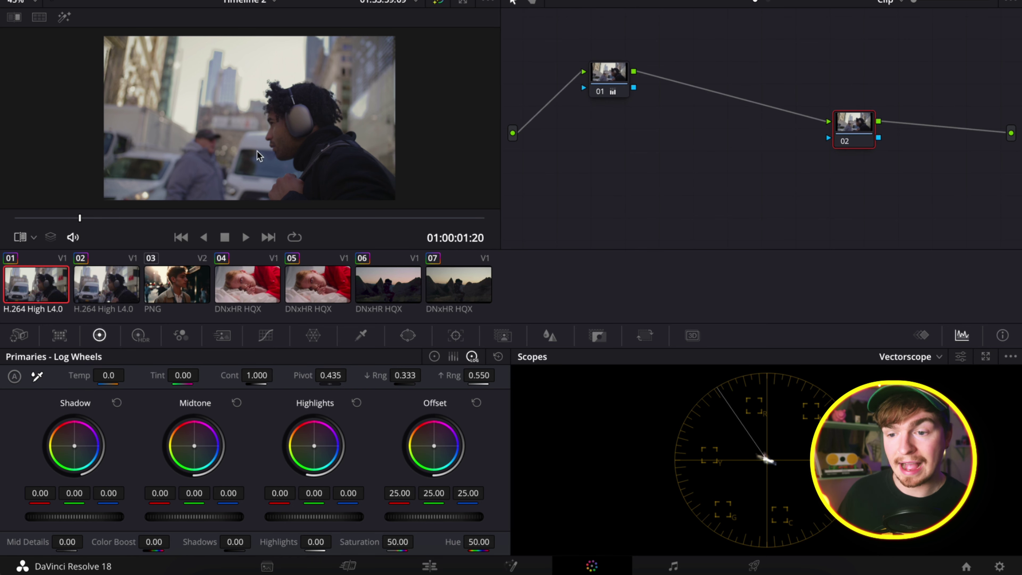
Check the PNG reference image, then shot match the first street clip to it.
{"action": "left_click", "coordinate": [175, 284]}
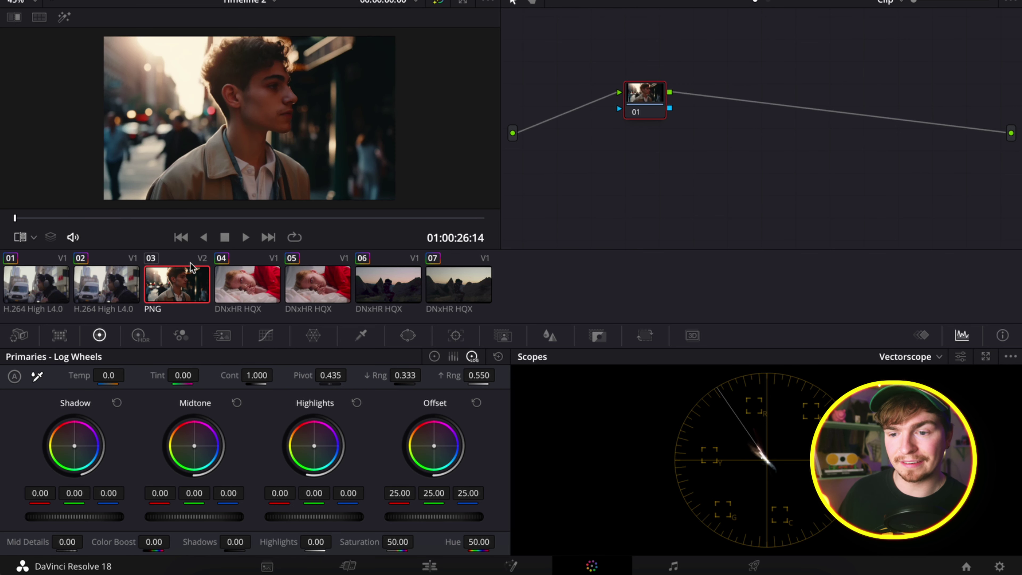
{"action": "left_click", "coordinate": [17, 297]}
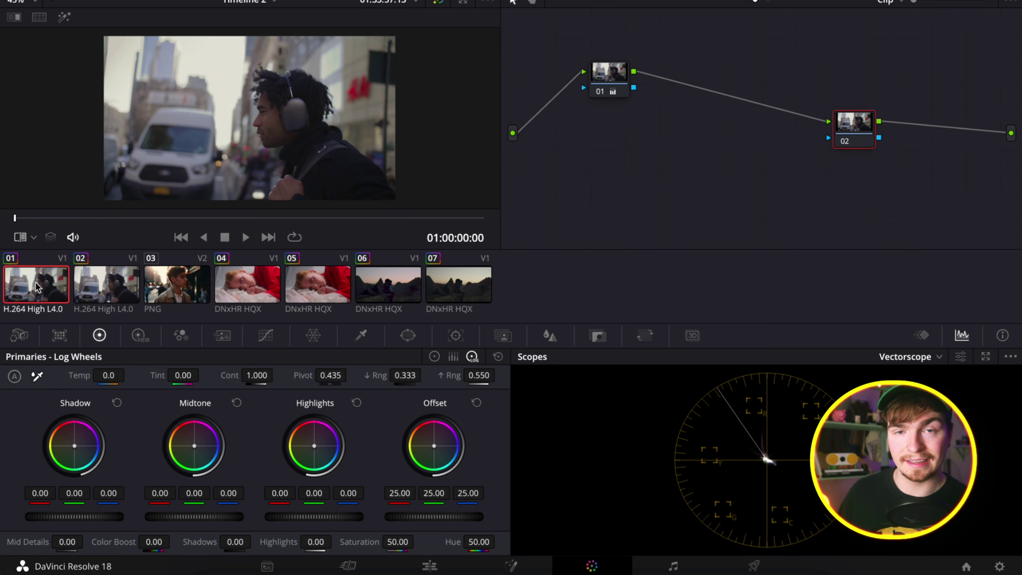
{"action": "right_click", "coordinate": [166, 292]}
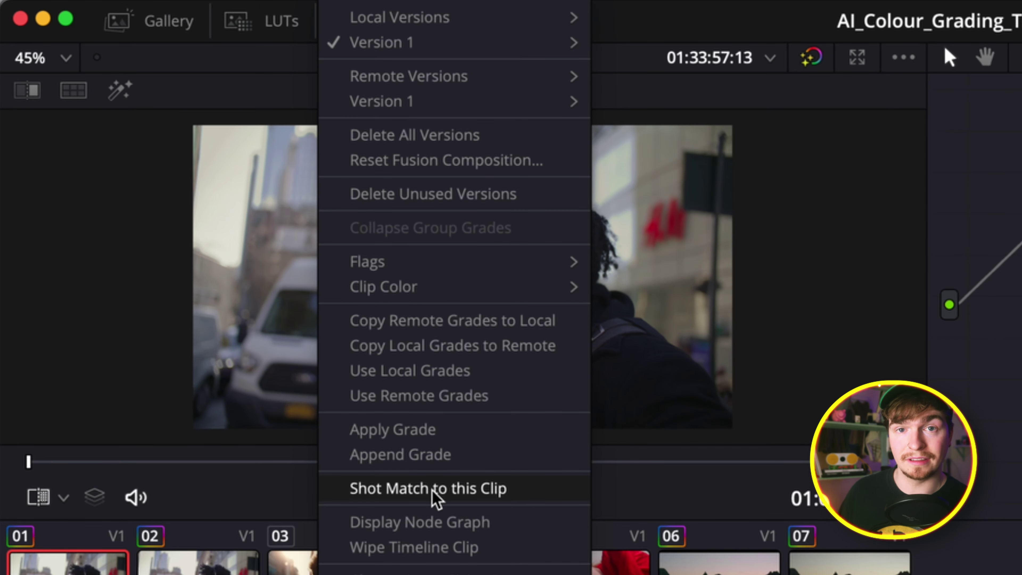
{"action": "left_click", "coordinate": [435, 499]}
Scrub through the first street clip to review the matched colours.
{"action": "left_click_drag", "start_coordinate": [193, 469], "coordinate": [805, 512]}
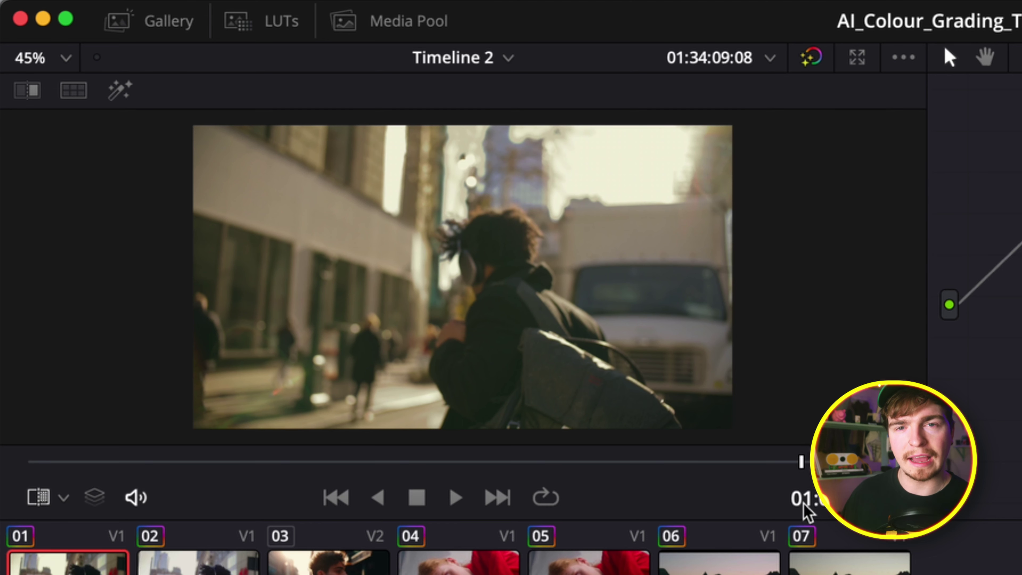
{"action": "left_click_drag", "start_coordinate": [621, 464], "coordinate": [425, 479]}
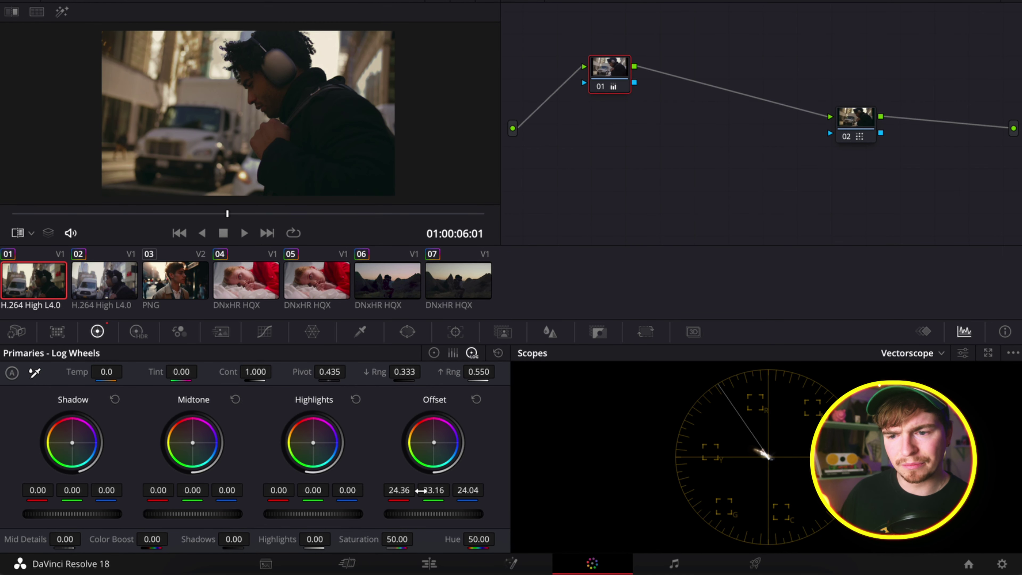
{"action": "left_click", "coordinate": [166, 213]}
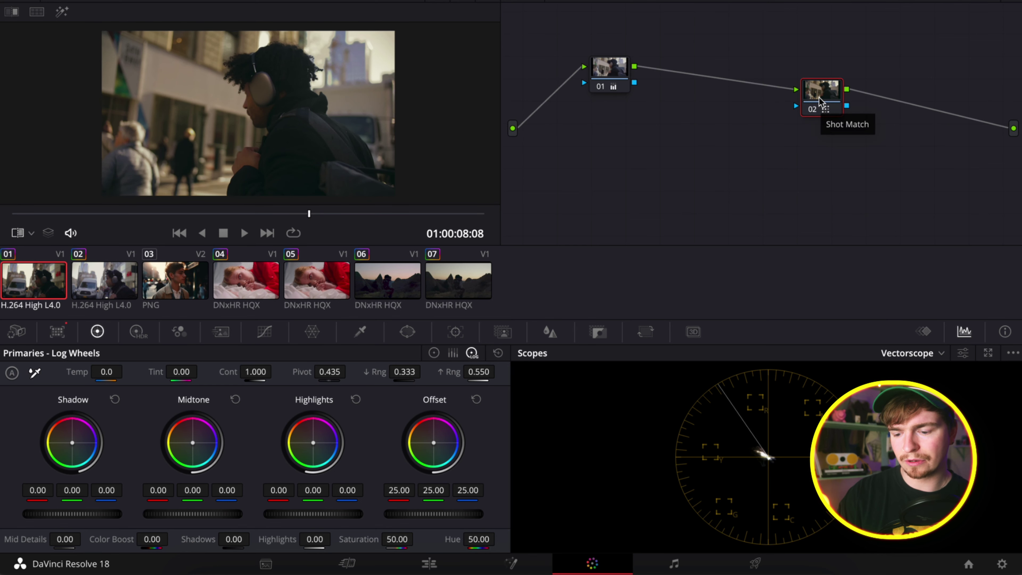
Compare the street clip with its grade bypassed and enabled in a full-size viewer, and play it through.
{"action": "key", "text": "shift+f"}
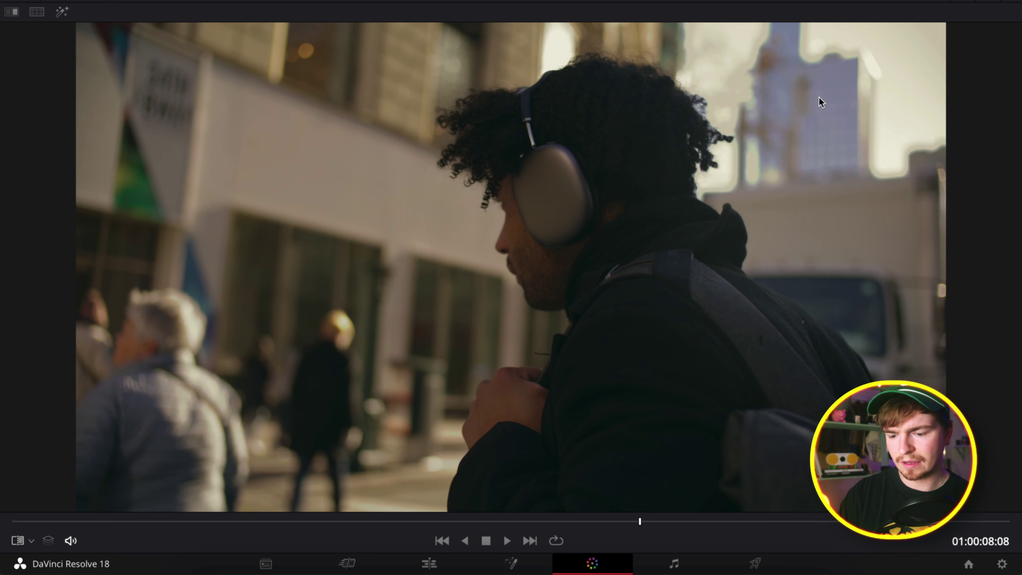
{"action": "key", "text": "shift+d"}
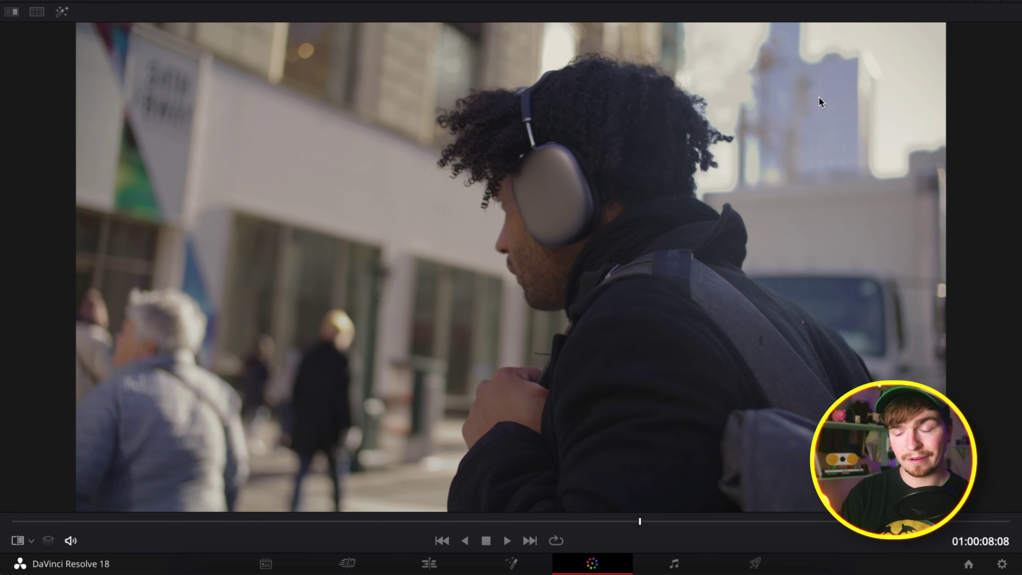
{"action": "key", "text": "shift+d"}
{"action": "key", "text": "shift+d"}
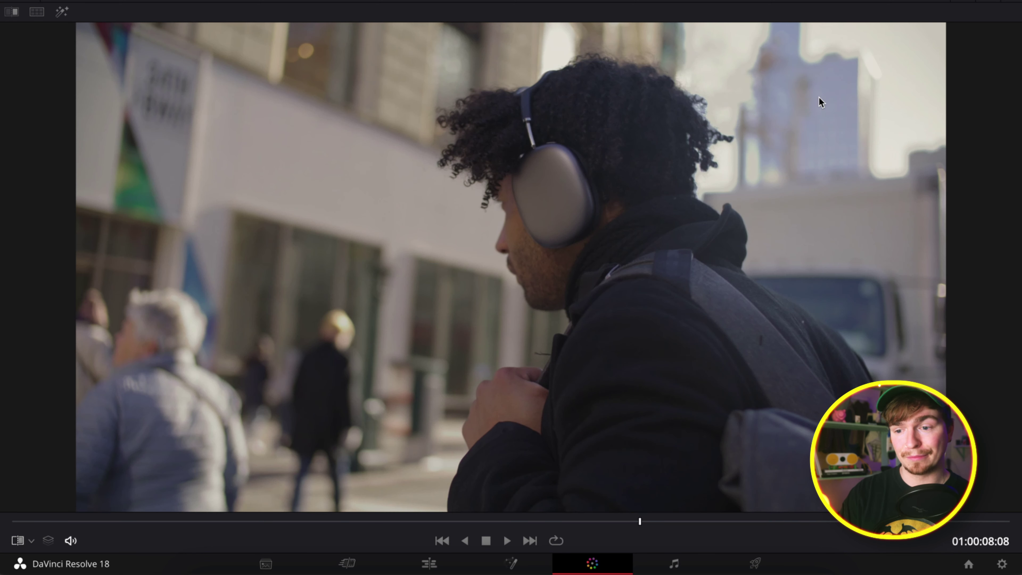
{"action": "key", "text": "shift+d"}
{"action": "key", "text": "space"}
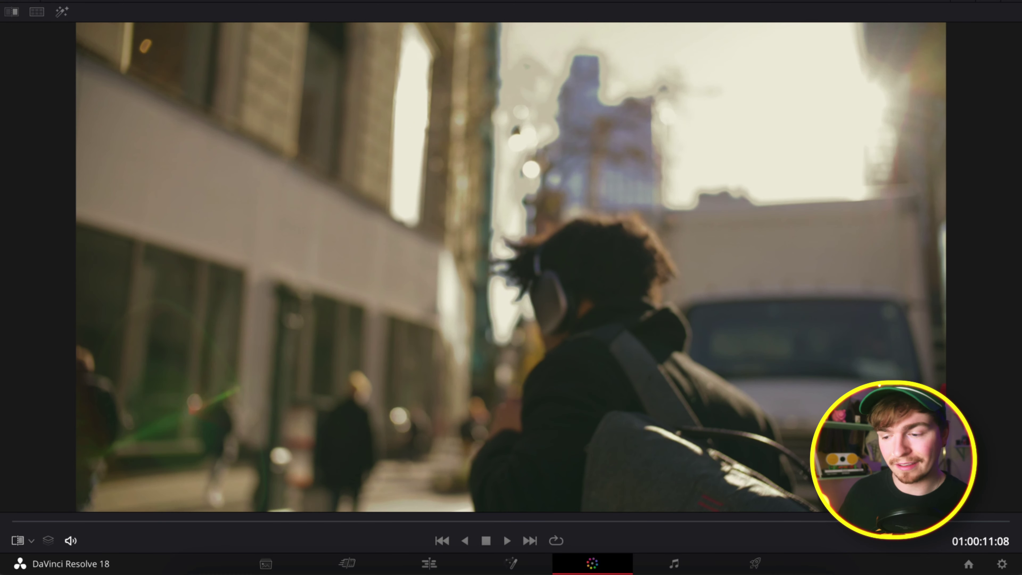
{"action": "left_click_drag", "start_coordinate": [811, 522], "coordinate": [403, 529]}
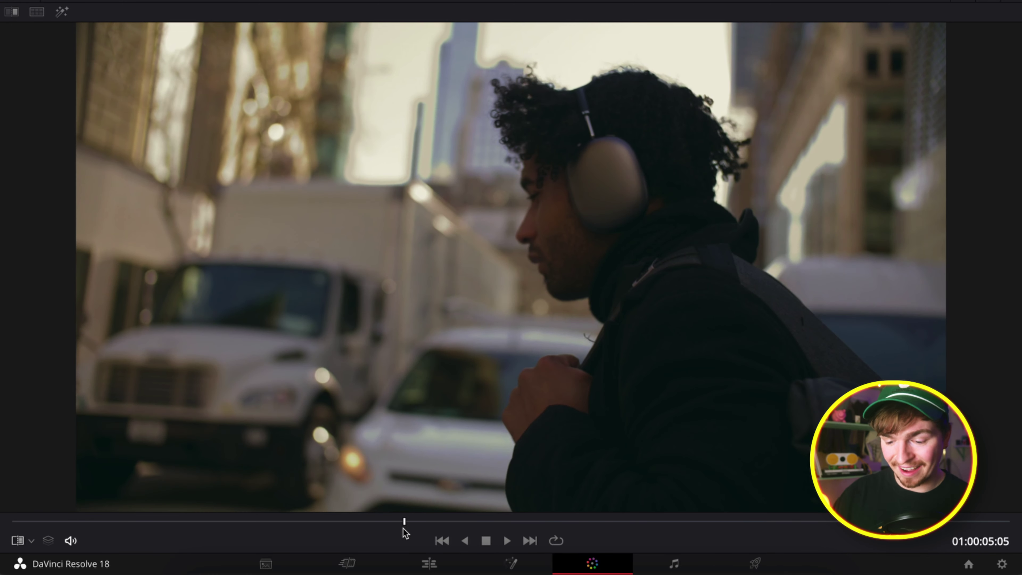
{"action": "key", "text": "alt+f"}
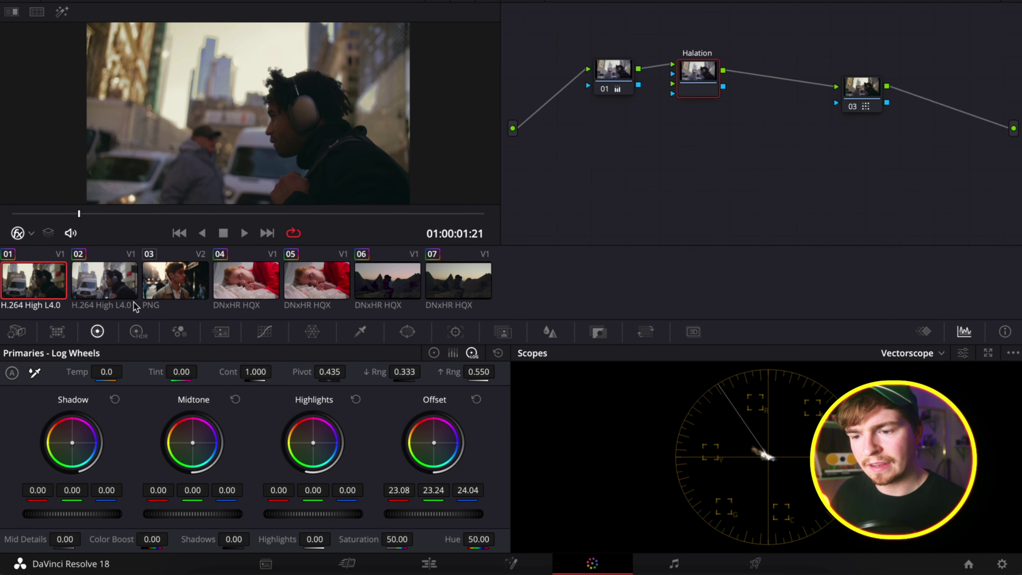
Open clip 04 of the red-haired model in the red shirt and scrub through it.
{"action": "left_click", "coordinate": [244, 288]}
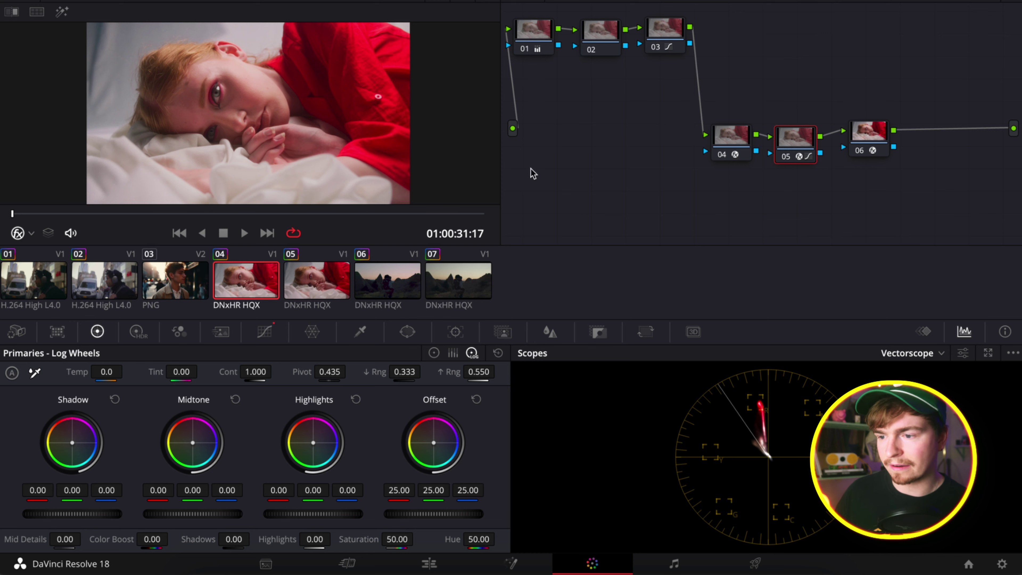
{"action": "left_click_drag", "start_coordinate": [12, 213], "coordinate": [203, 212]}
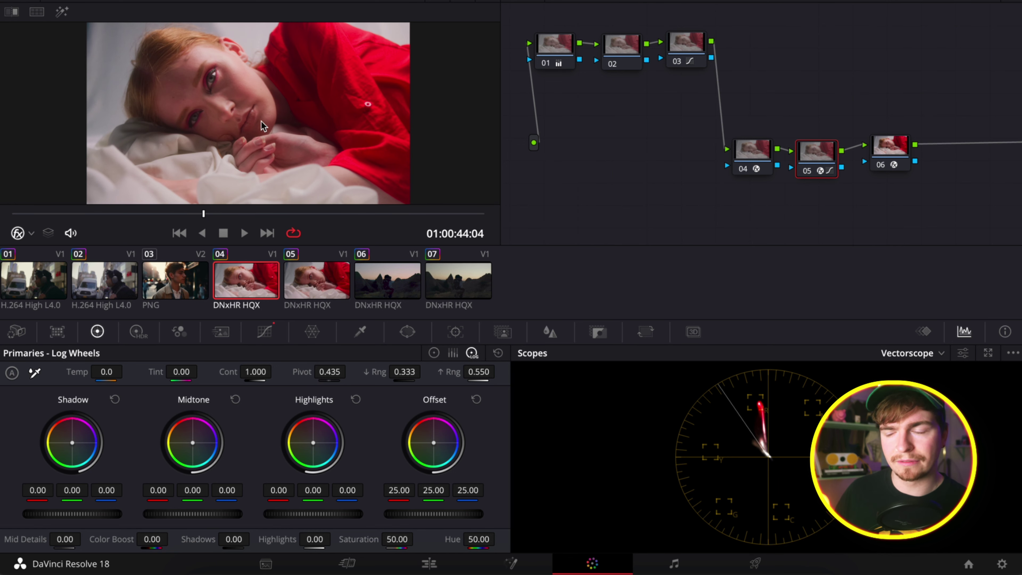
{"action": "left_click_drag", "start_coordinate": [203, 213], "coordinate": [181, 218]}
Compare the red-shirt clip with its grade bypassed and enabled, and review more of its frames.
{"action": "key", "text": "shift+d"}
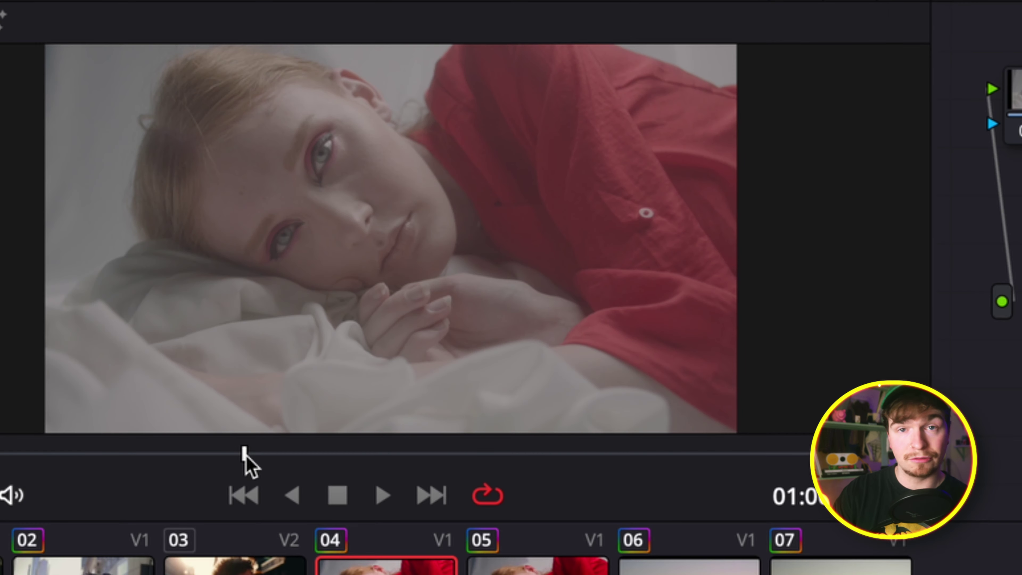
{"action": "key", "text": "shift+d"}
{"action": "key", "text": "shift+d"}
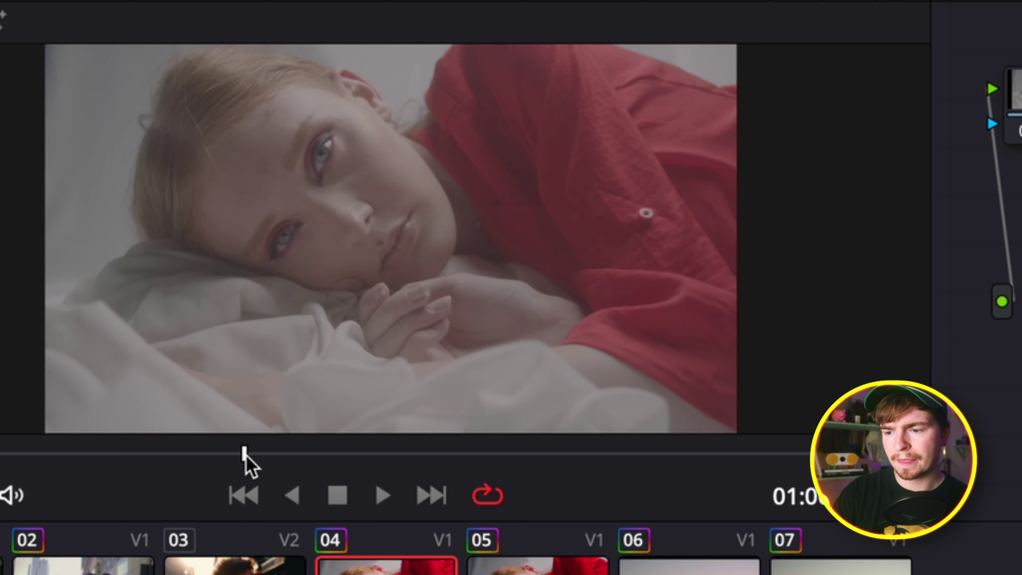
{"action": "key", "text": "shift+d"}
{"action": "key", "text": "shift+d"}
{"action": "key", "text": "shift+d"}
{"action": "key", "text": "shift+d"}
{"action": "key", "text": "shift+d"}
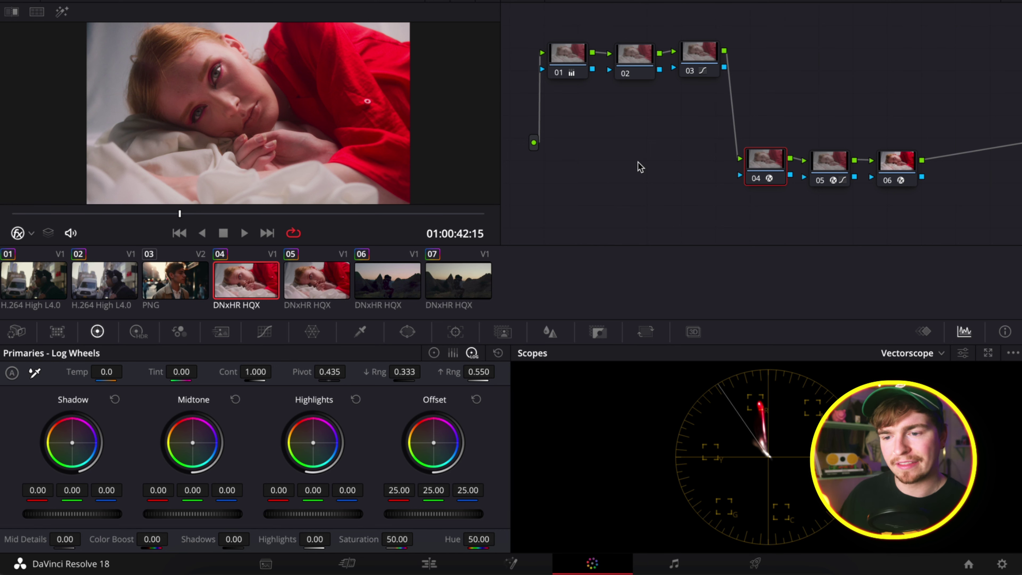
{"action": "left_click_drag", "start_coordinate": [217, 214], "coordinate": [168, 217]}
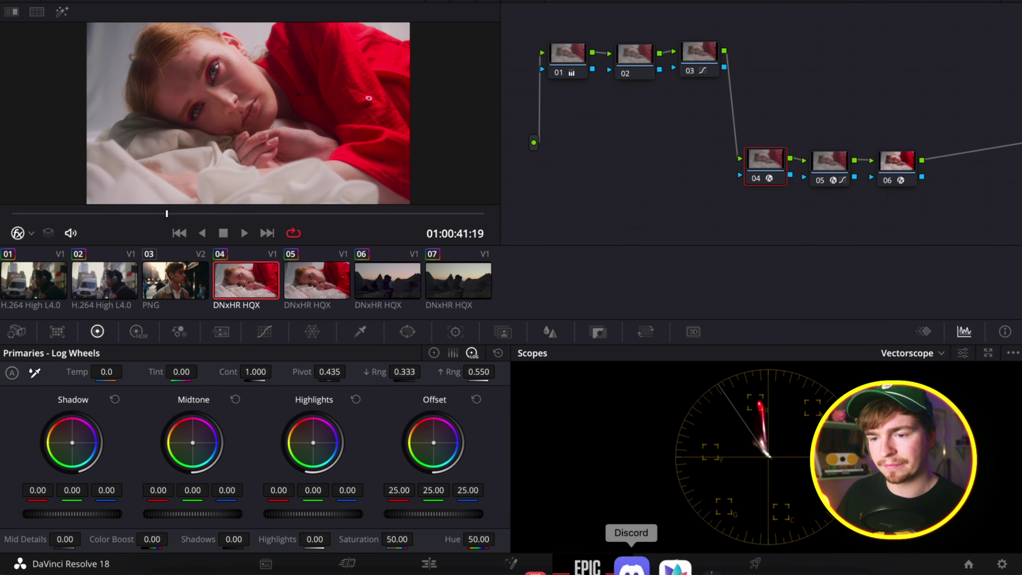
In Discord, have Midjourney generate a naturalistic mid shot of a red headed model in a red button up shirt, Kodak Portra 400, 16:9; enlarge the results.
{"action": "left_click", "coordinate": [631, 567]}
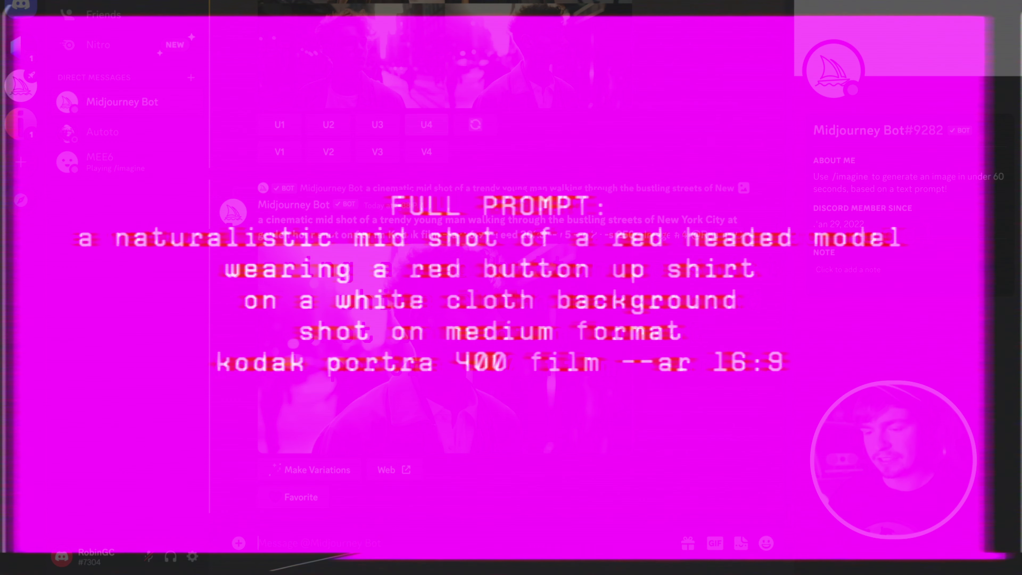
{"action": "type", "text": "/imagine"}
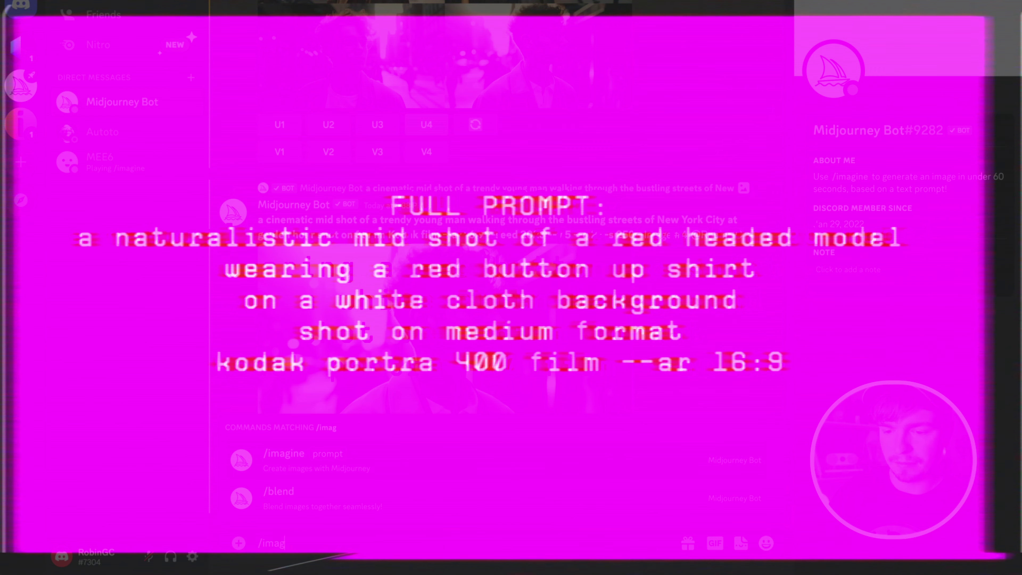
{"action": "key", "text": "Tab"}
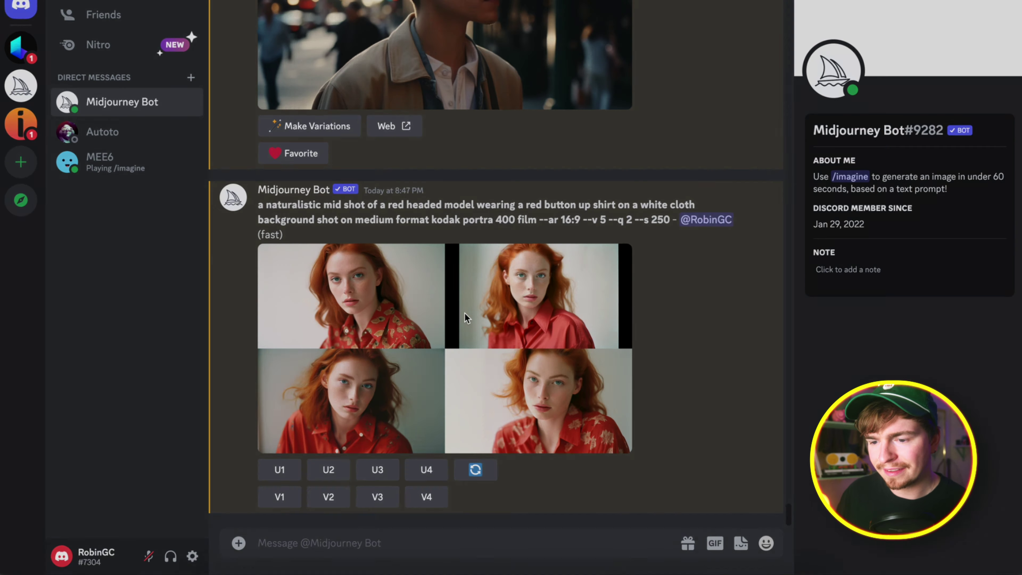
{"action": "left_click", "coordinate": [479, 320]}
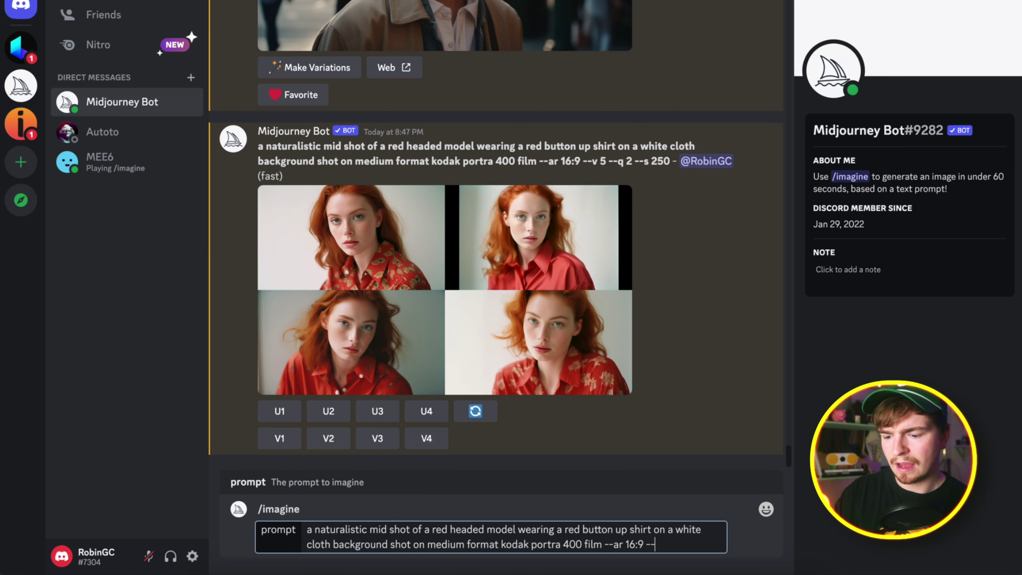
Rerun the red headed model prompt in Midjourney with --stylize 1000 added, and enlarge the new image grid.
{"action": "type", "text": "s"}
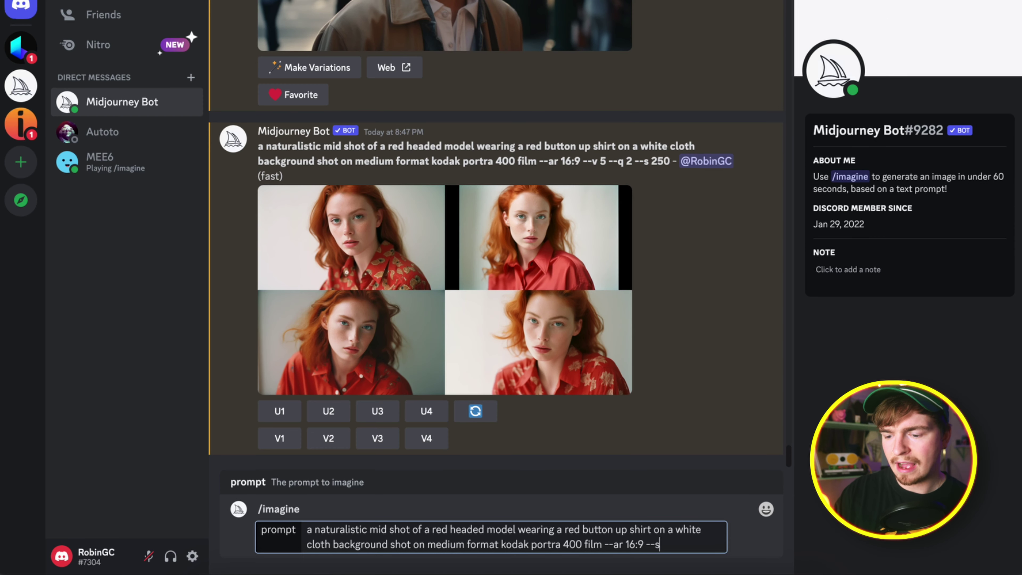
{"action": "type", "text": "tylize "}
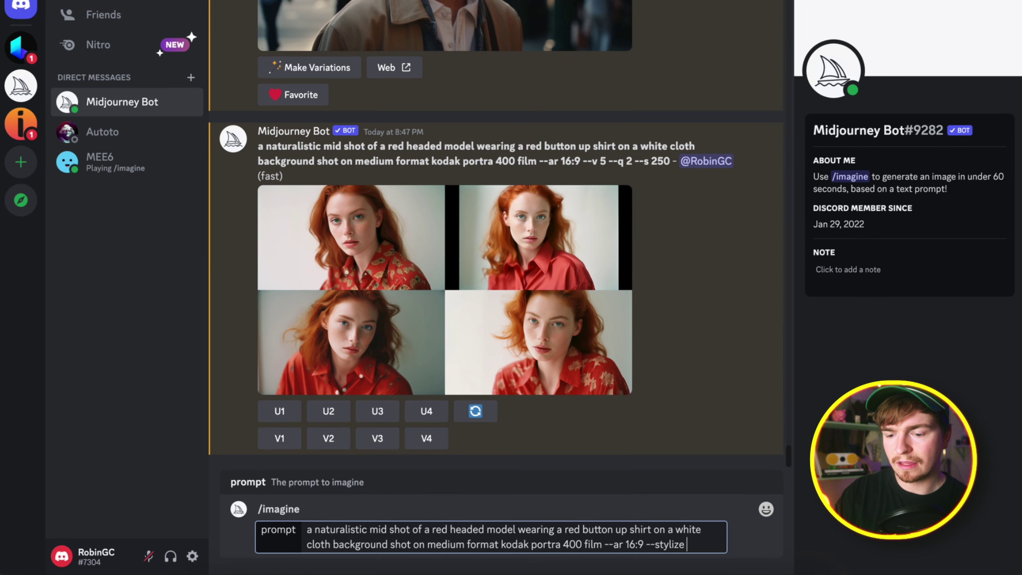
{"action": "type", "text": "1000"}
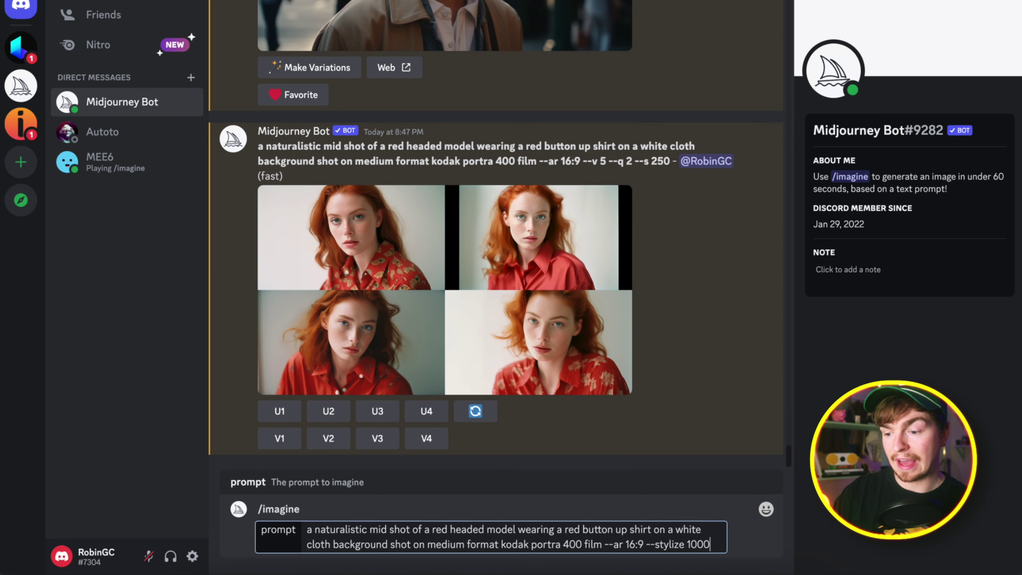
{"action": "key", "text": "Return"}
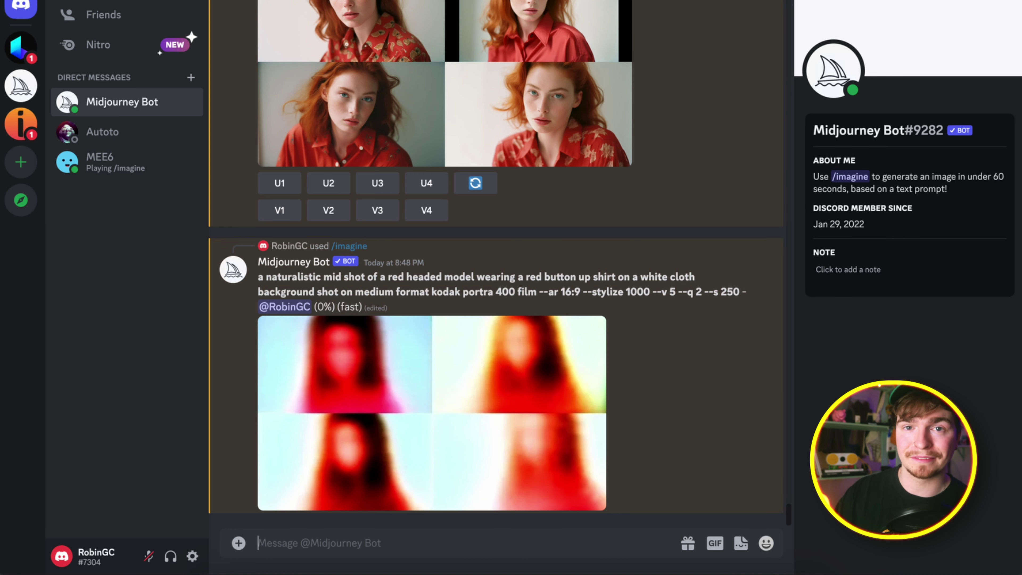
{"action": "left_click", "coordinate": [533, 310]}
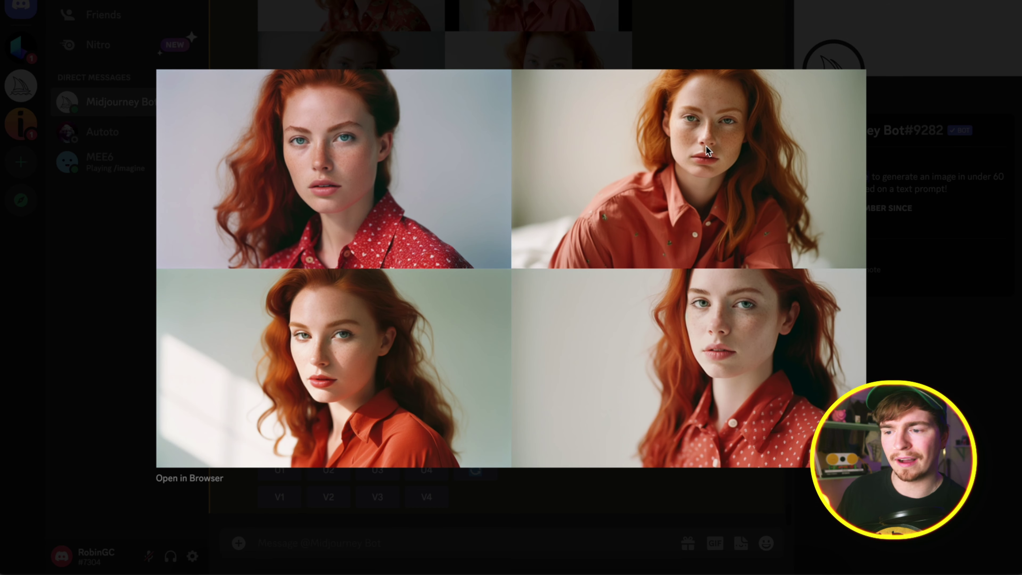
Back in DaVinci Resolve's Edit page, import the new naturalistic PNG into the bin and place it on V2 just after the red-shirt clips.
{"action": "left_click", "coordinate": [912, 237]}
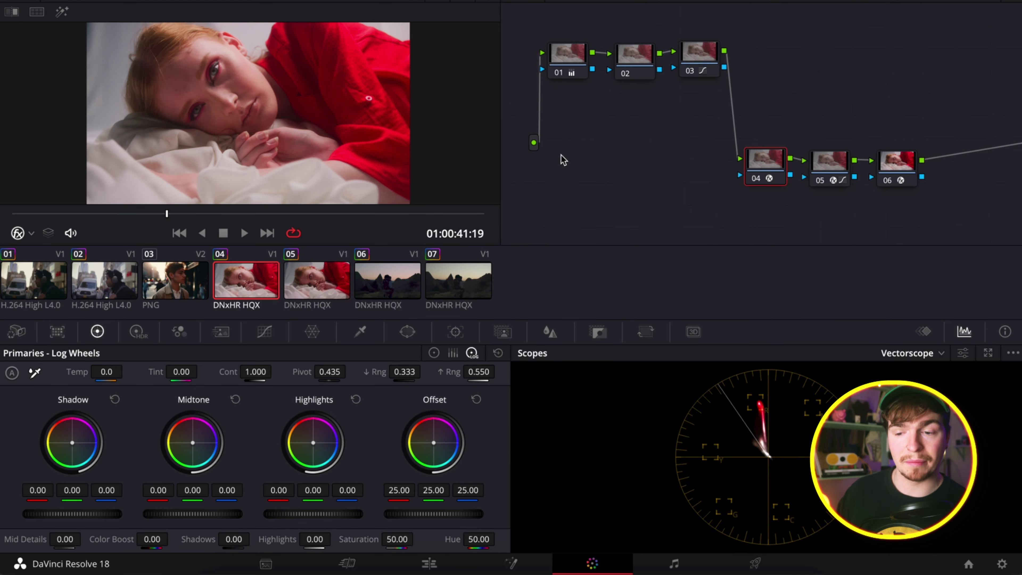
{"action": "left_click", "coordinate": [429, 563]}
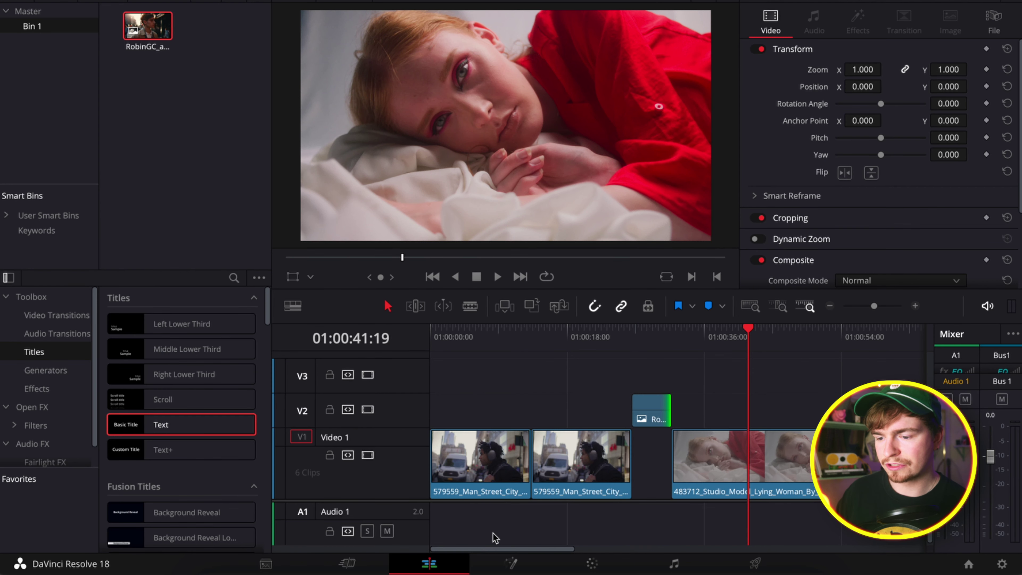
{"action": "left_click_drag", "start_coordinate": [503, 548], "coordinate": [674, 548]}
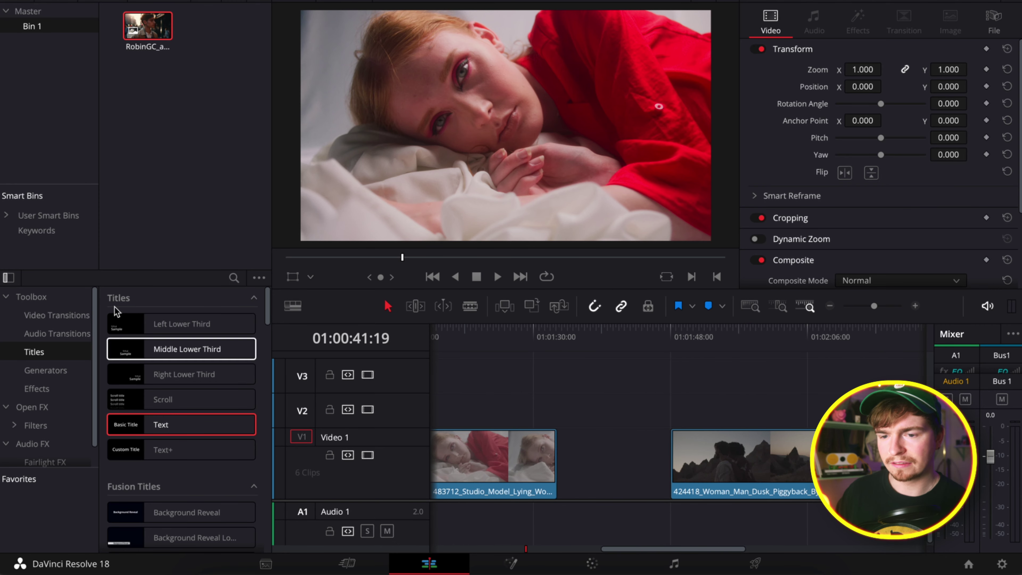
{"action": "left_click", "coordinate": [200, 566]}
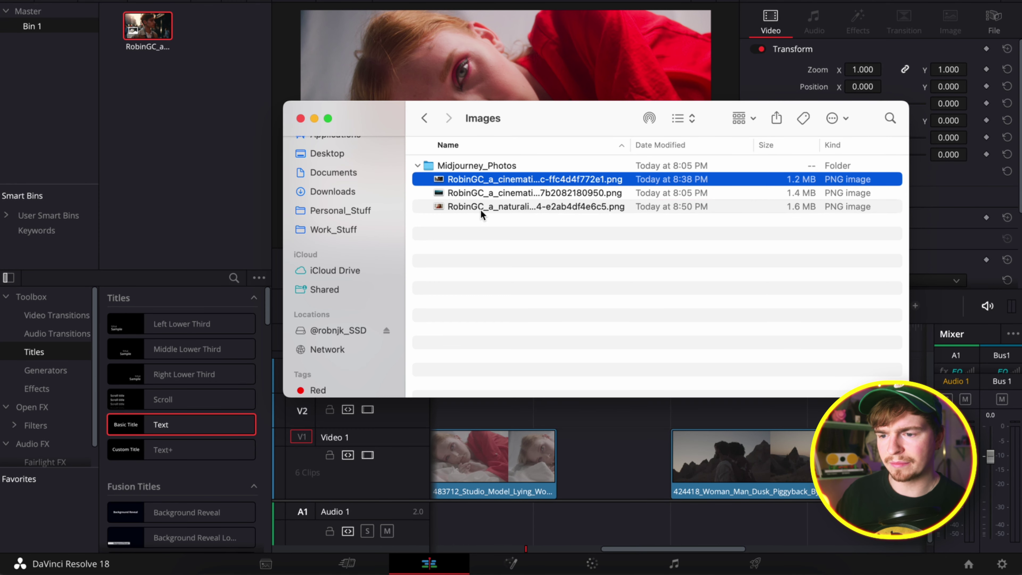
{"action": "left_click_drag", "start_coordinate": [503, 206], "coordinate": [173, 123]}
{"action": "left_click", "coordinate": [179, 109]}
{"action": "left_click_drag", "start_coordinate": [147, 26], "coordinate": [575, 409]}
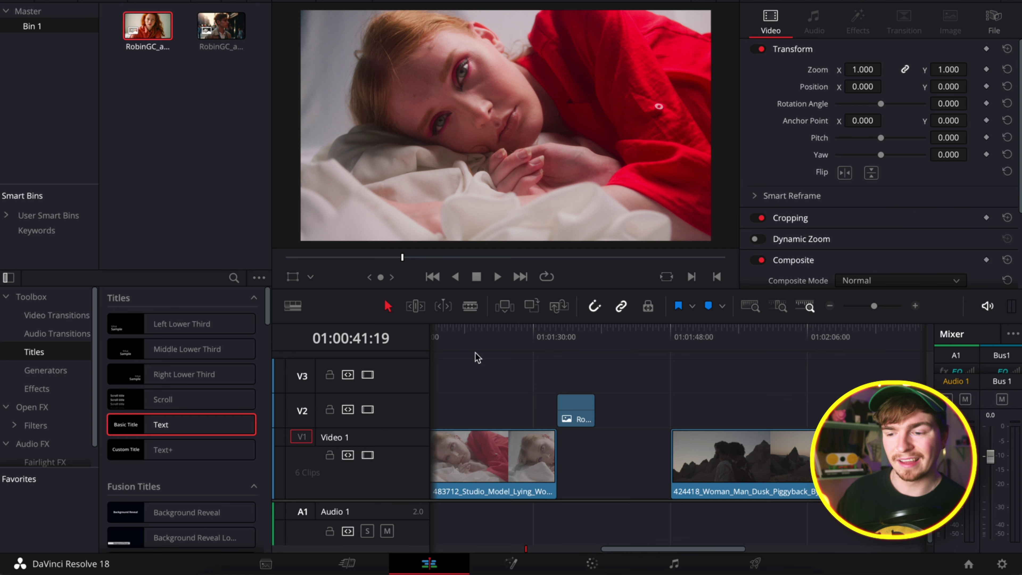
On the Color page, check the new reference image in clip 06, and add a serial node after node 06 of clip 04.
{"action": "left_click", "coordinate": [591, 565]}
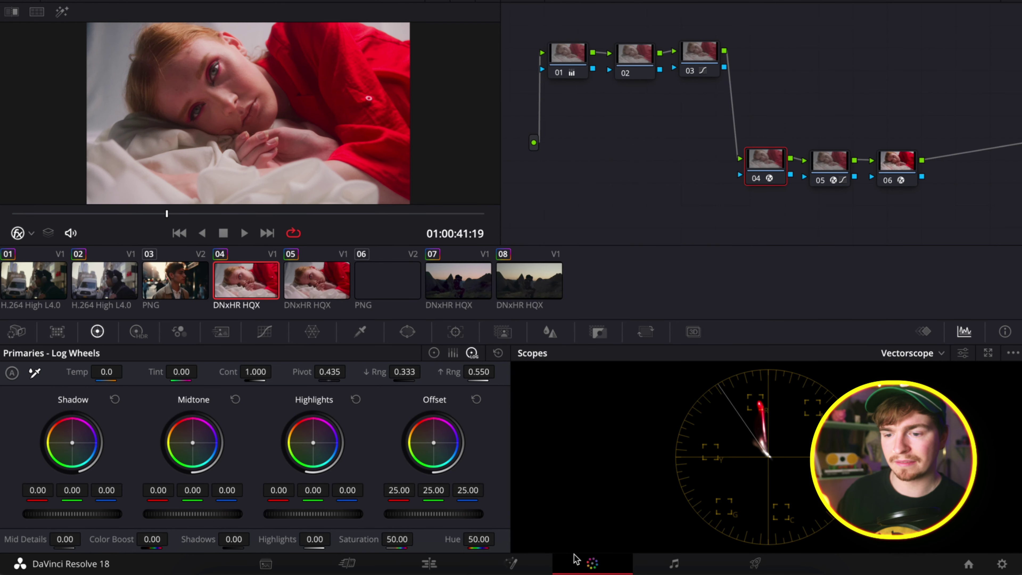
{"action": "left_click", "coordinate": [387, 278]}
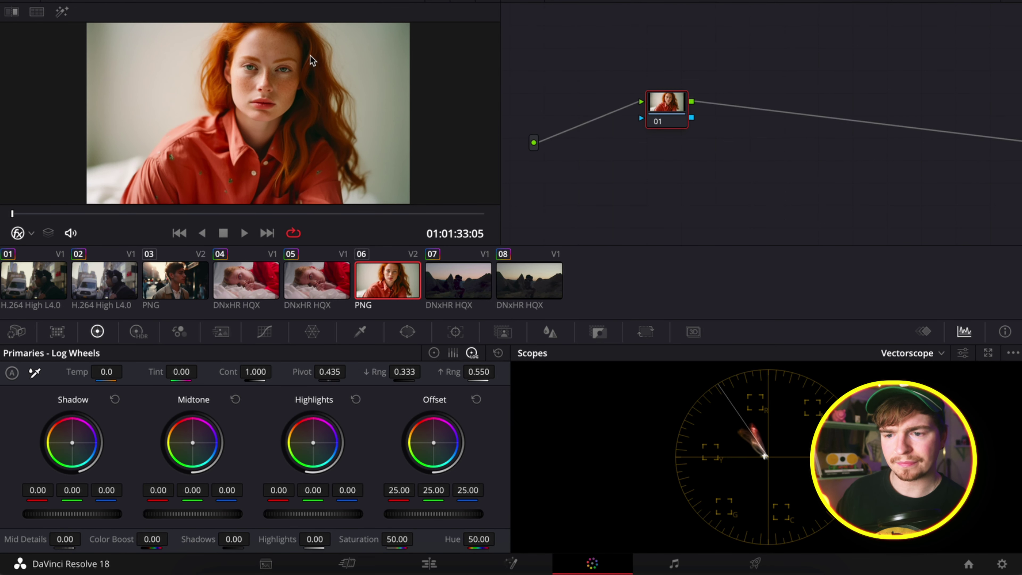
{"action": "left_click", "coordinate": [241, 268]}
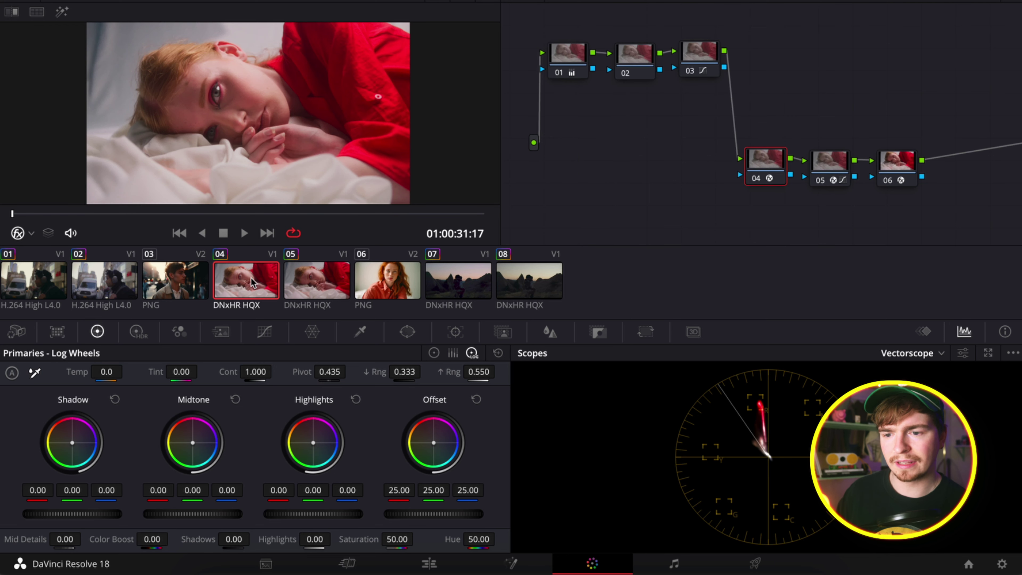
{"action": "left_click", "coordinate": [897, 176]}
{"action": "left_click_drag", "start_coordinate": [547, 21], "coordinate": [887, 155]}
{"action": "left_click", "coordinate": [887, 208]}
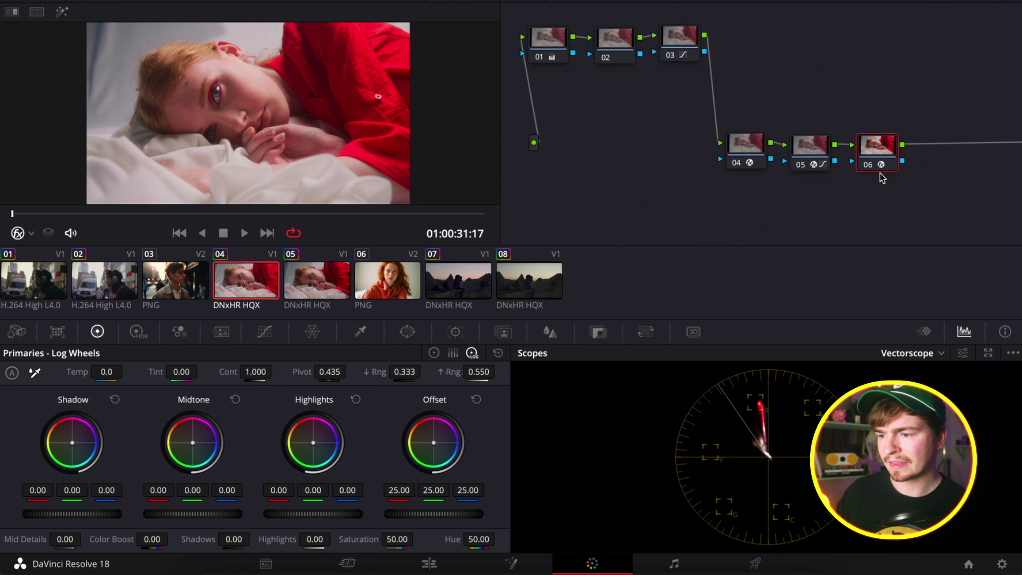
{"action": "key", "text": "alt+s"}
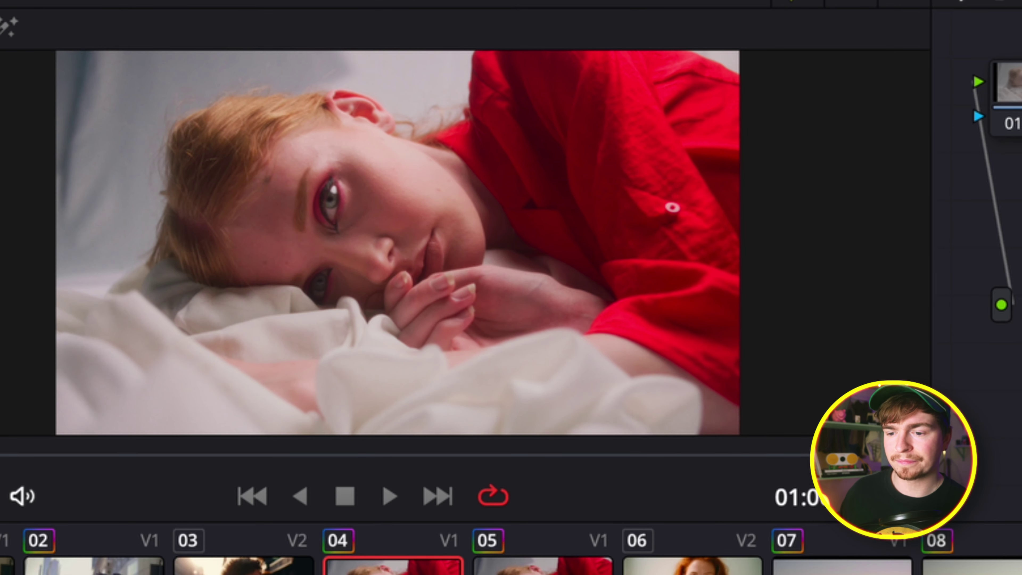
Shot match clip 04 to the generated reference image in clip 06 and scrub through the result.
{"action": "right_click", "coordinate": [705, 569]}
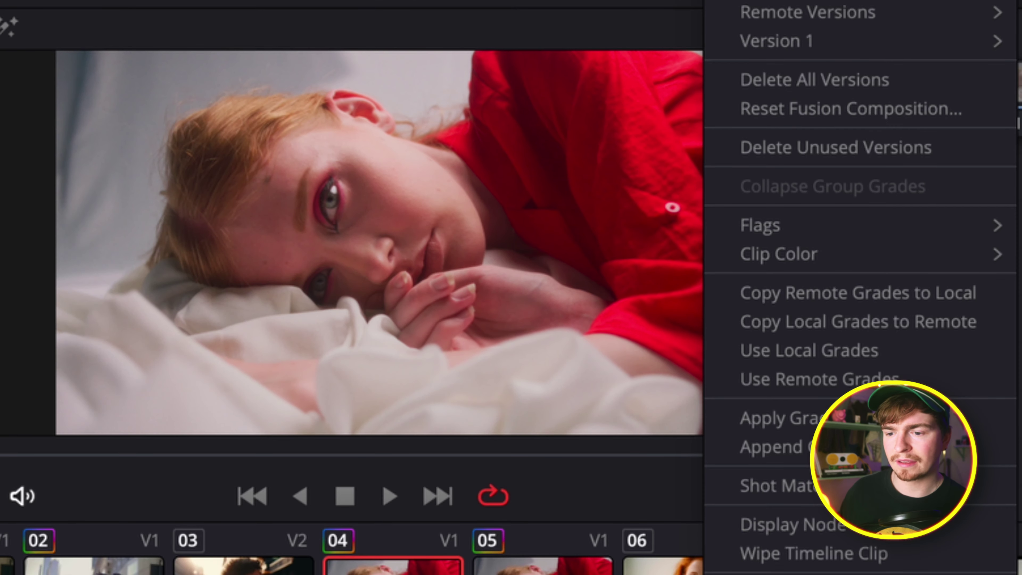
{"action": "left_click", "coordinate": [814, 489]}
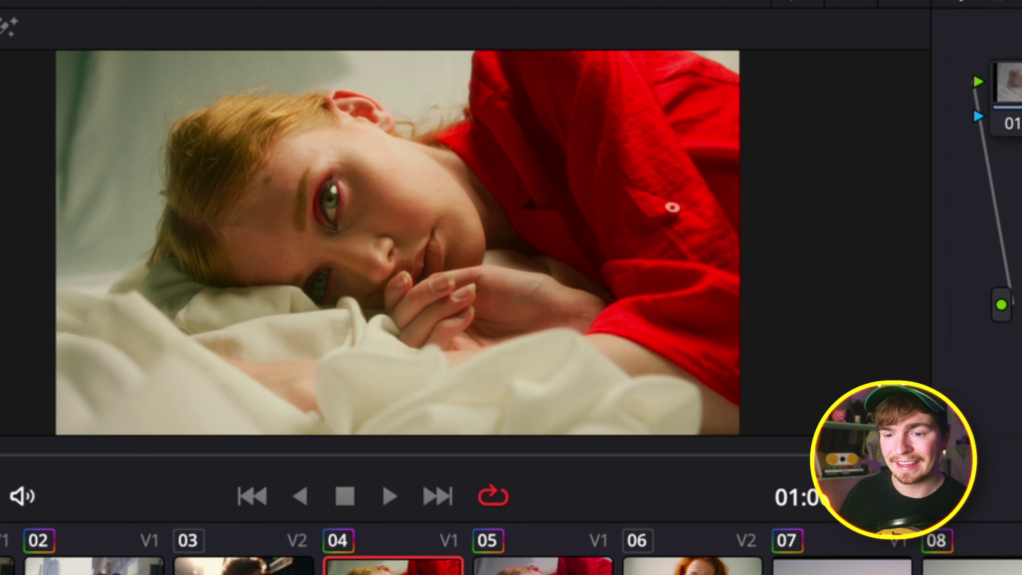
{"action": "left_click_drag", "start_coordinate": [93, 459], "coordinate": [107, 489]}
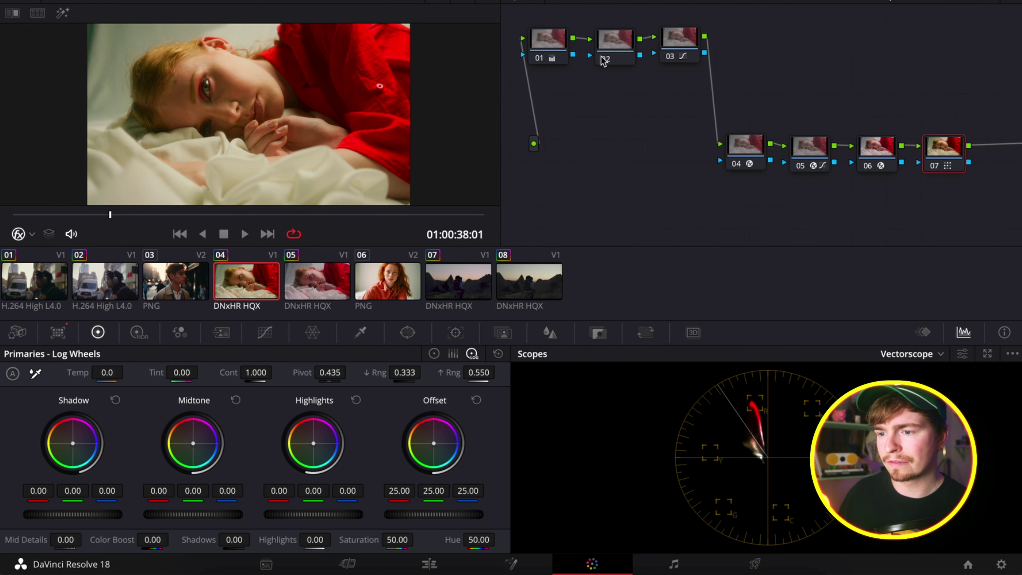
Lower node 02's red offset and set its green offset to about 22.8, and raise the preceding node's overall offset to 28.65.
{"action": "left_click", "coordinate": [617, 43]}
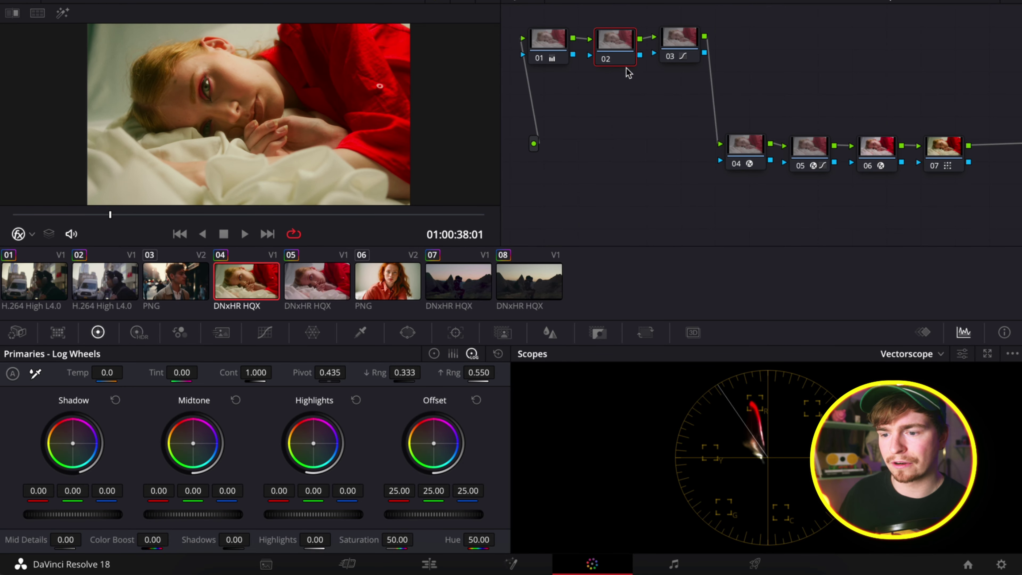
{"action": "left_click_drag", "start_coordinate": [439, 496], "coordinate": [419, 496]}
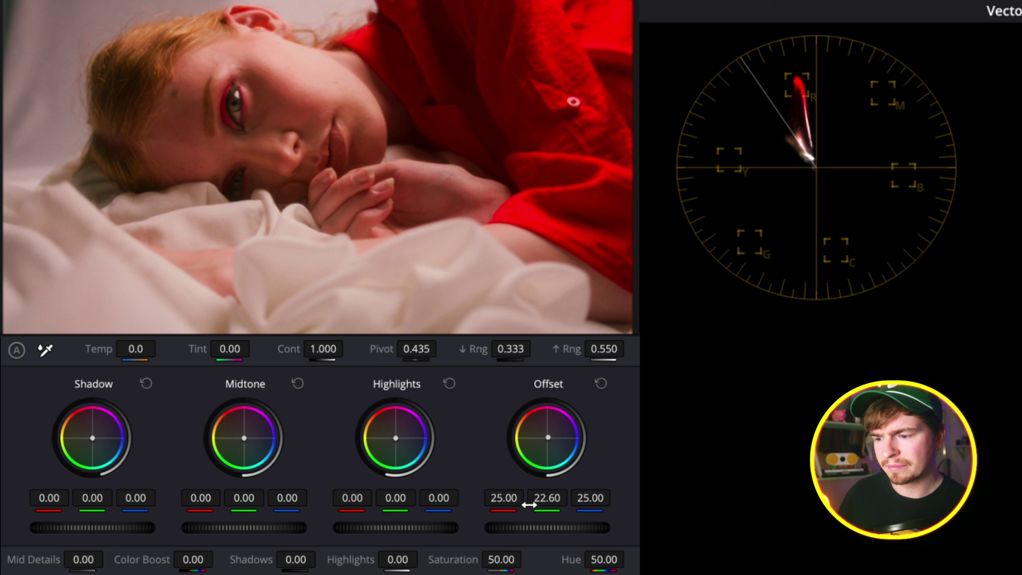
{"action": "mouse_move", "coordinate": [529, 504]}
{"action": "left_mouse_down"}
{"action": "mouse_move", "coordinate": [553, 504]}
{"action": "mouse_move", "coordinate": [462, 496]}
{"action": "mouse_move", "coordinate": [473, 496]}
{"action": "left_mouse_up"}
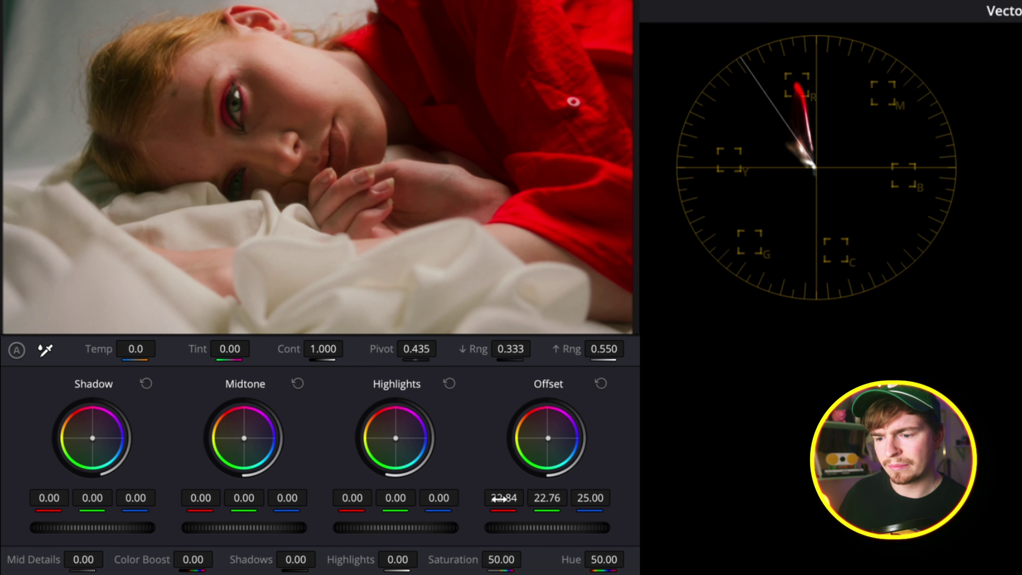
{"action": "mouse_move", "coordinate": [536, 499]}
{"action": "left_mouse_down"}
{"action": "mouse_move", "coordinate": [546, 501]}
{"action": "mouse_move", "coordinate": [478, 498]}
{"action": "mouse_move", "coordinate": [539, 497]}
{"action": "left_mouse_up"}
{"action": "key", "text": "shift+semicolon"}
{"action": "left_click_drag", "start_coordinate": [553, 526], "coordinate": [728, 526]}
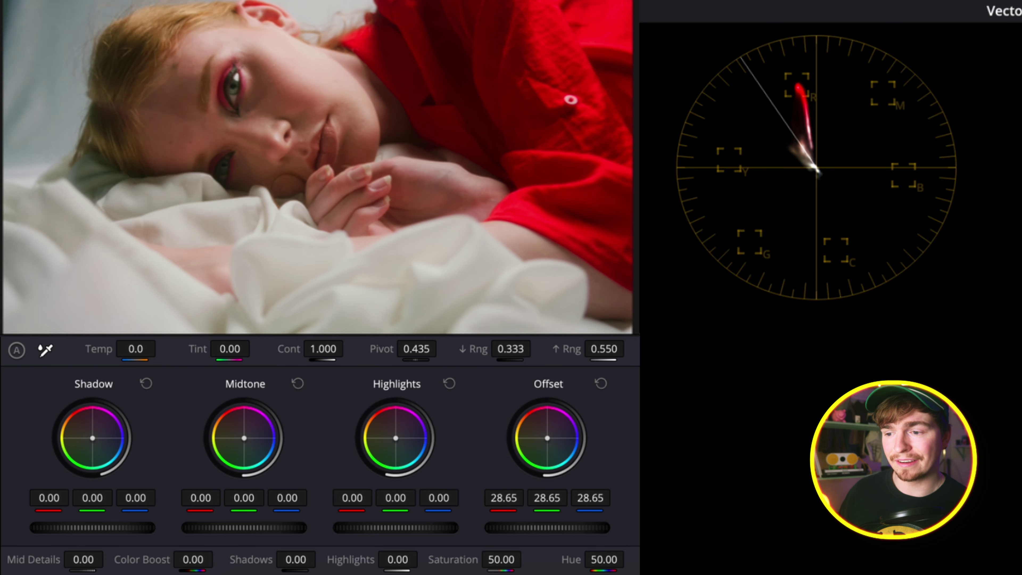
Add a serial node, qualify the skin tones at hue centre 28.3, width 31.5 and luminance 55.1 to 66.8, and raise their temperature.
{"action": "key", "text": "alt+s"}
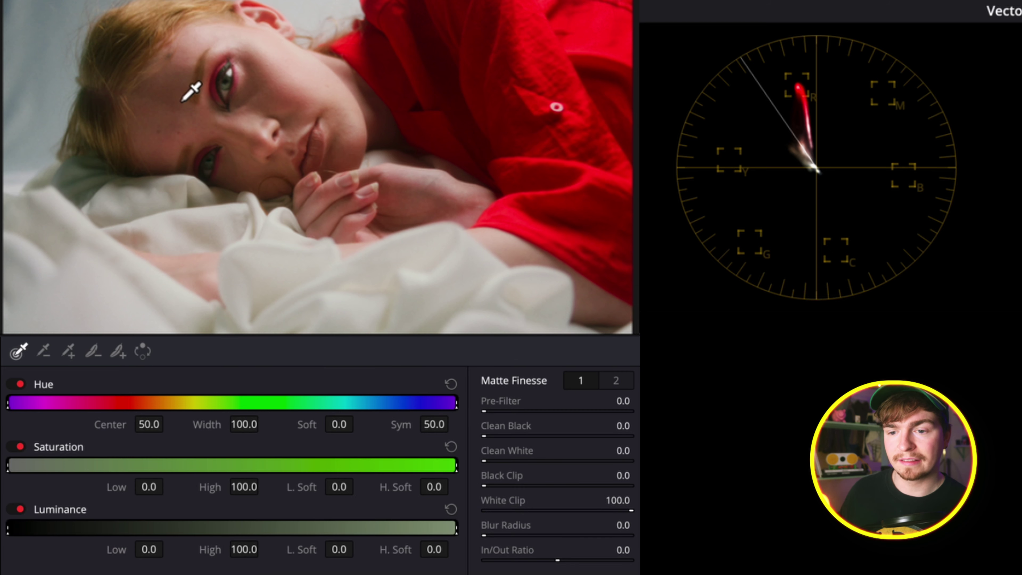
{"action": "left_click", "coordinate": [293, 75]}
{"action": "key", "text": "shift+h"}
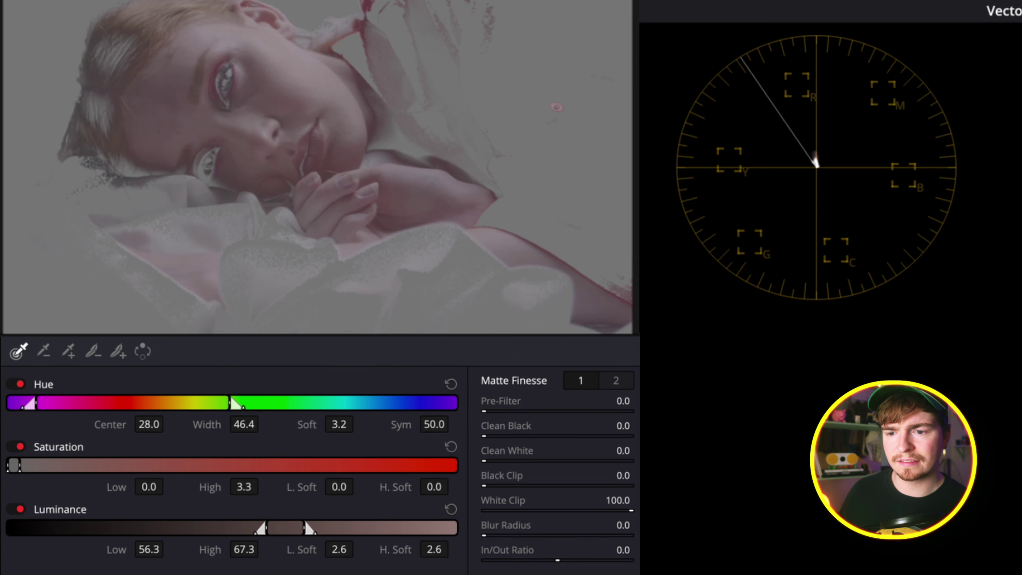
{"action": "left_click_drag", "start_coordinate": [148, 424], "coordinate": [150, 424]}
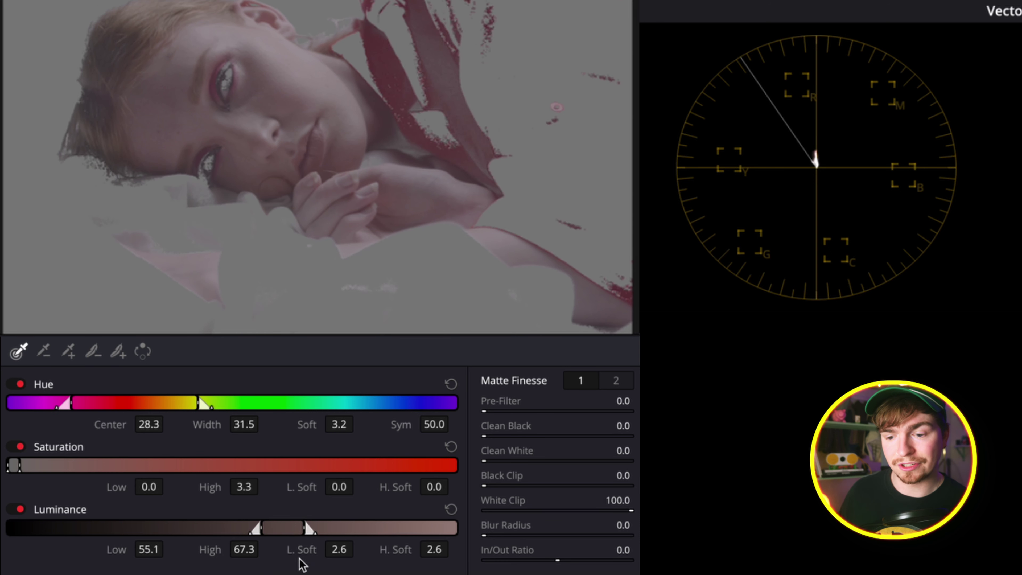
{"action": "left_click_drag", "start_coordinate": [262, 549], "coordinate": [241, 557]}
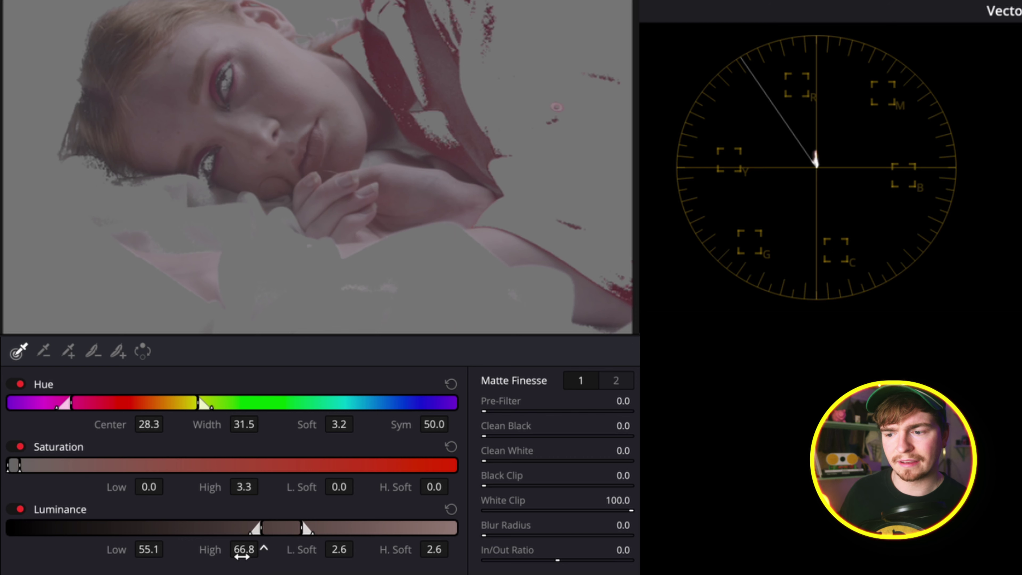
{"action": "key", "text": "shift+h"}
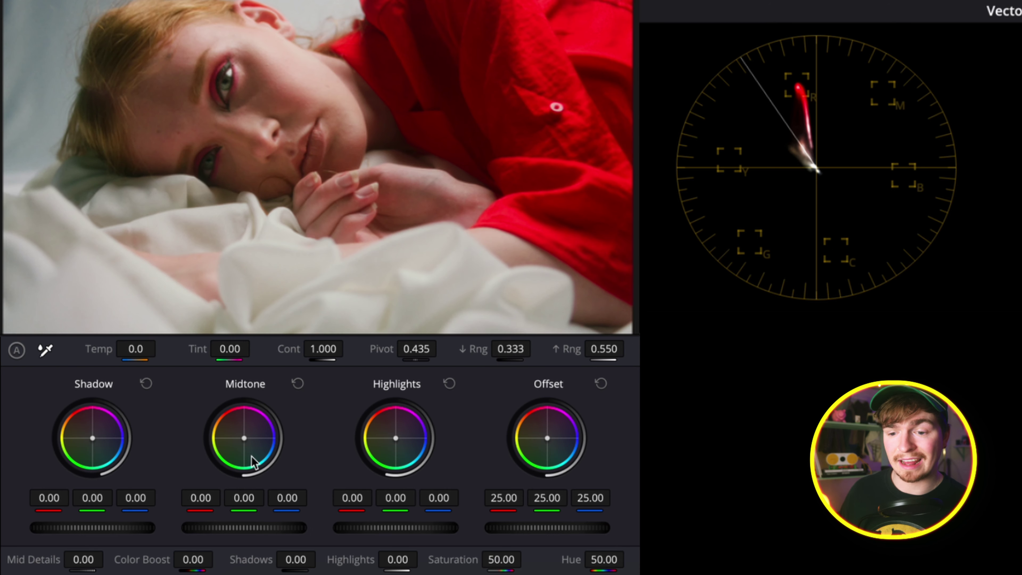
{"action": "left_click_drag", "start_coordinate": [137, 349], "coordinate": [148, 349]}
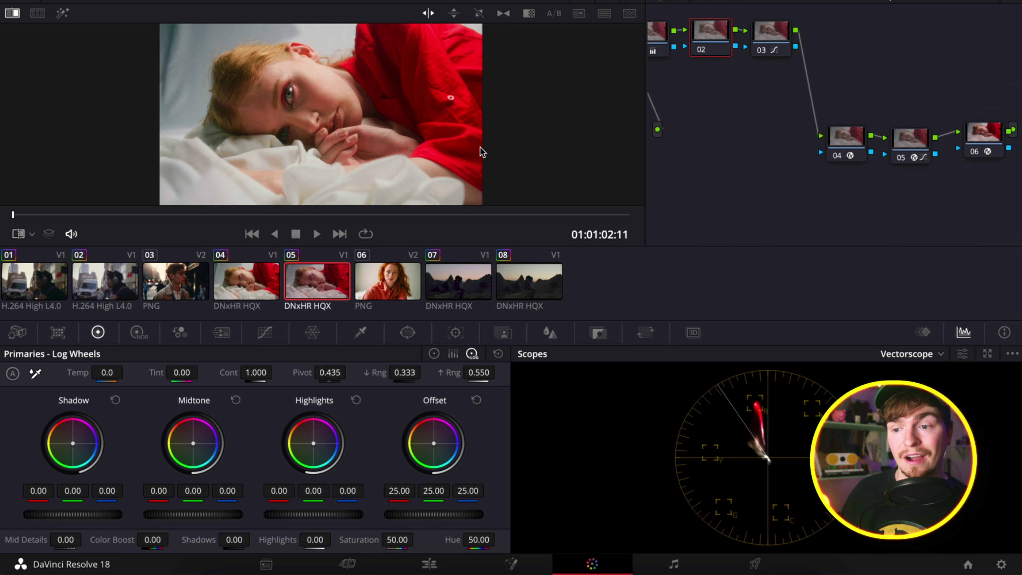
Compare the red-shirt clip 05 using an image wipe in the full-size viewer.
{"action": "key", "text": "alt+f"}
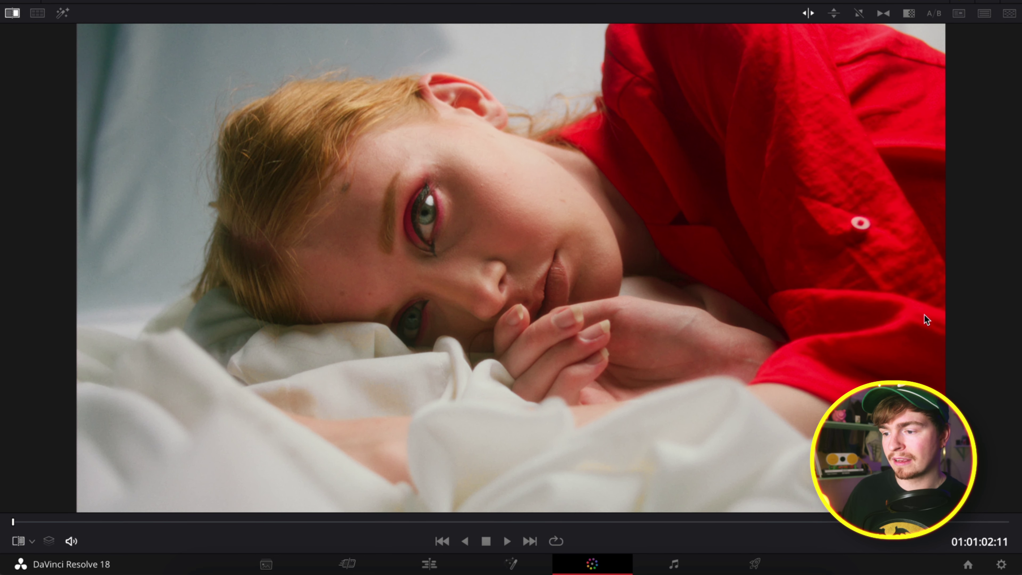
{"action": "left_click_drag", "start_coordinate": [948, 319], "coordinate": [949, 398]}
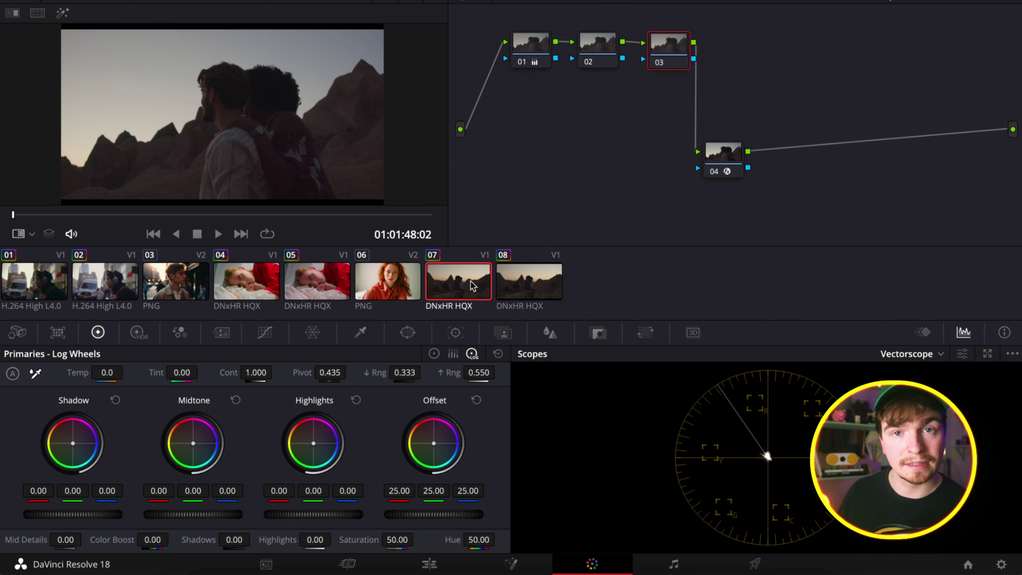
Scrub through clip 07 of the couple in the rocky landscape to review the ungraded footage.
{"action": "left_click_drag", "start_coordinate": [22, 215], "coordinate": [50, 212]}
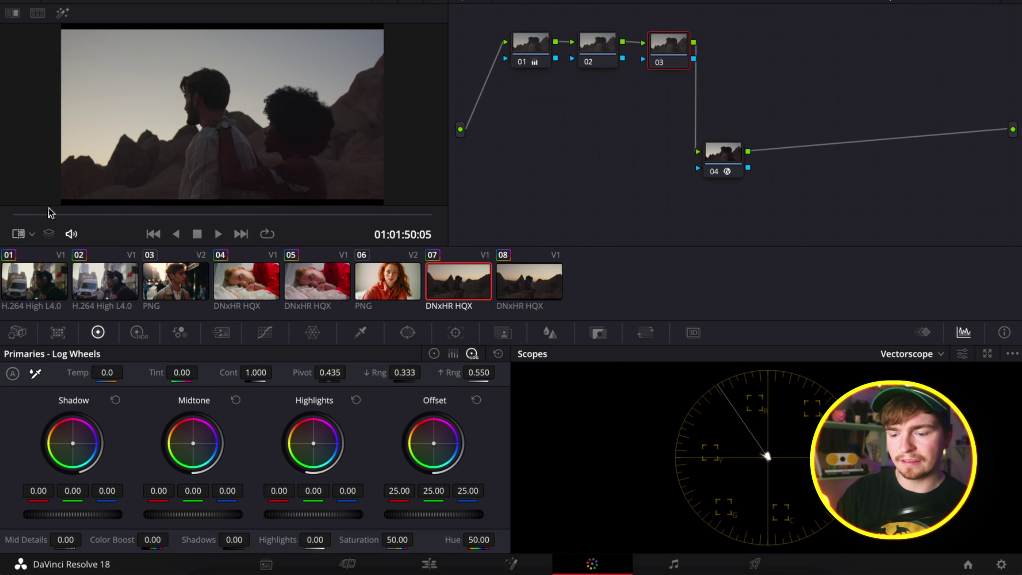
Toggle the grade bypass on clip 07 to compare the ungraded and graded image.
{"action": "key", "text": "shift+d"}
{"action": "key", "text": "shift+d"}
{"action": "key", "text": "shift+d"}
{"action": "key", "text": "shift+d"}
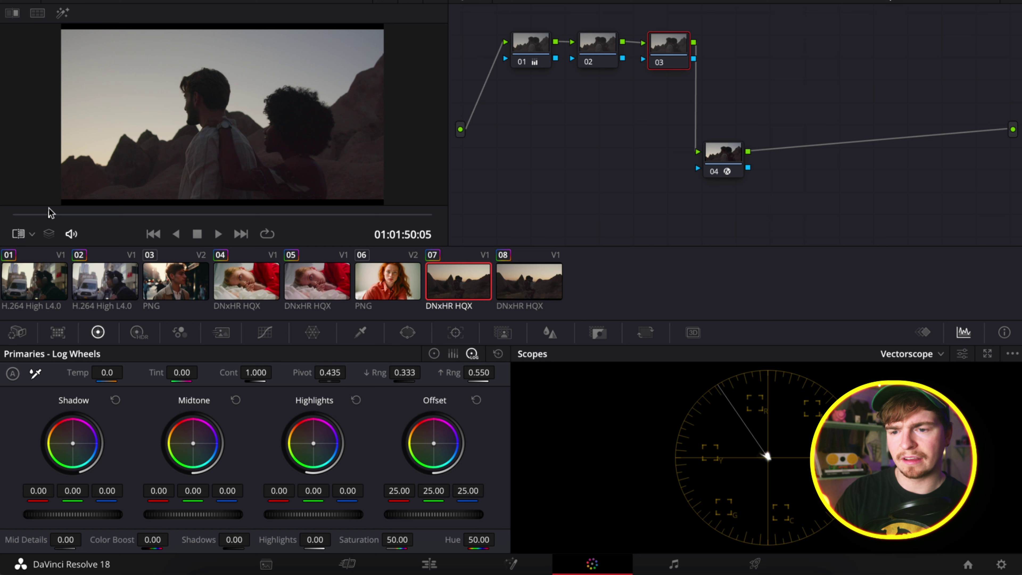
{"action": "key", "text": "shift+d"}
{"action": "key", "text": "shift+d"}
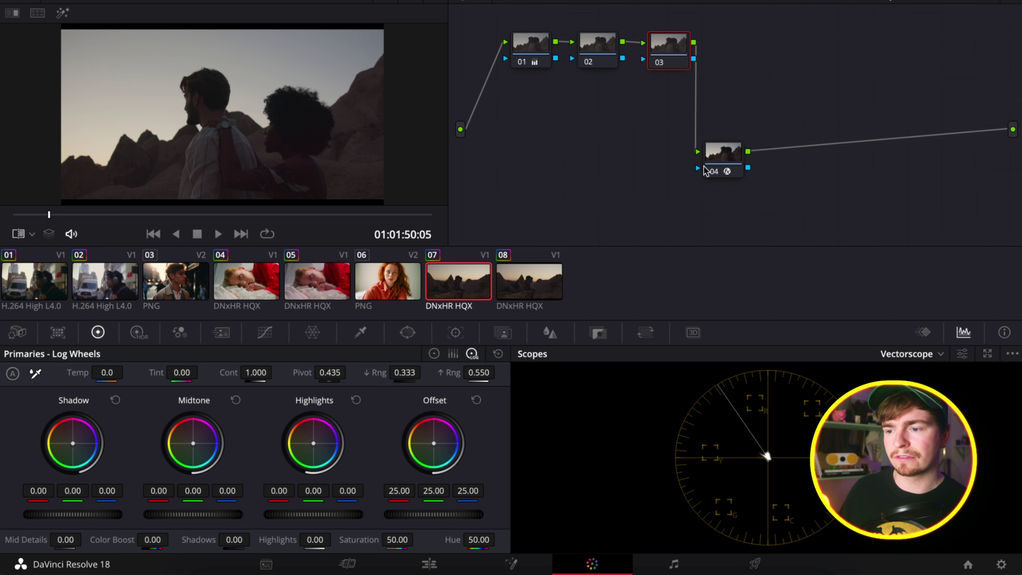
Review the Color Space Transform settings on node 04 and place the node farther along the node graph.
{"action": "left_click", "coordinate": [728, 153]}
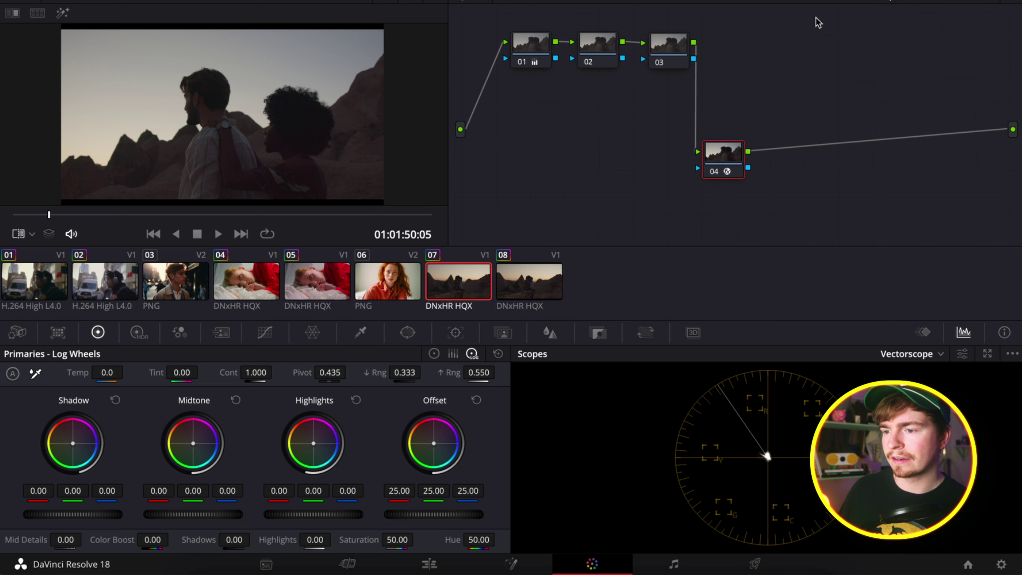
{"action": "left_click", "coordinate": [827, 1]}
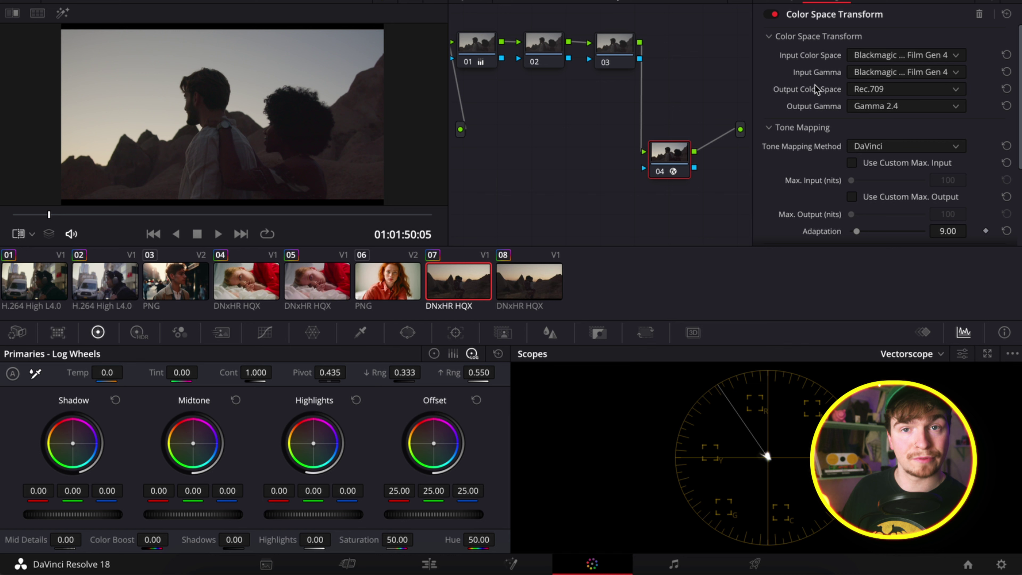
{"action": "scroll", "coordinate": [821, 92], "scroll_direction": "down", "scroll_amount": 1}
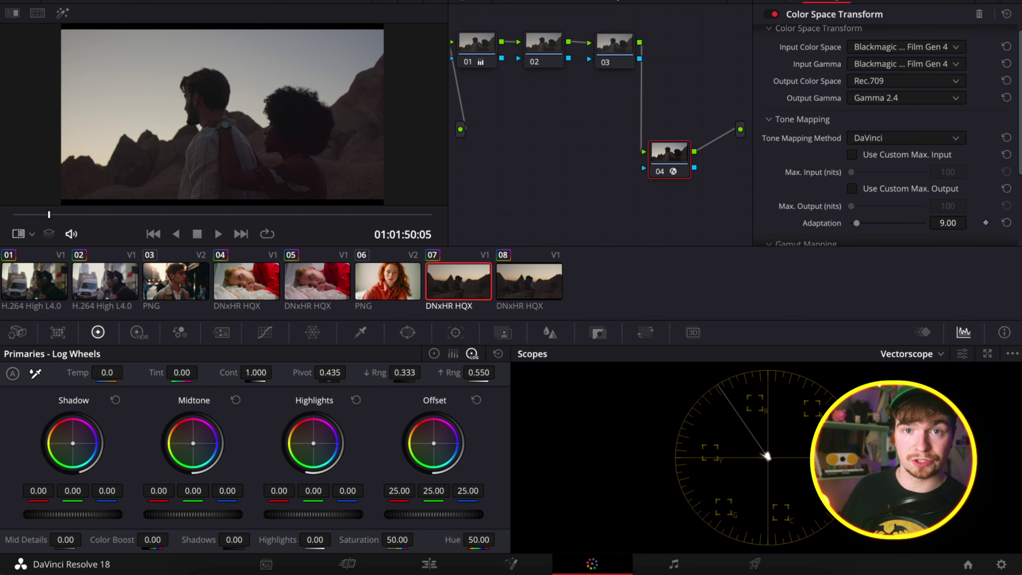
{"action": "left_click", "coordinate": [826, 1]}
{"action": "left_click_drag", "start_coordinate": [724, 165], "coordinate": [799, 156]}
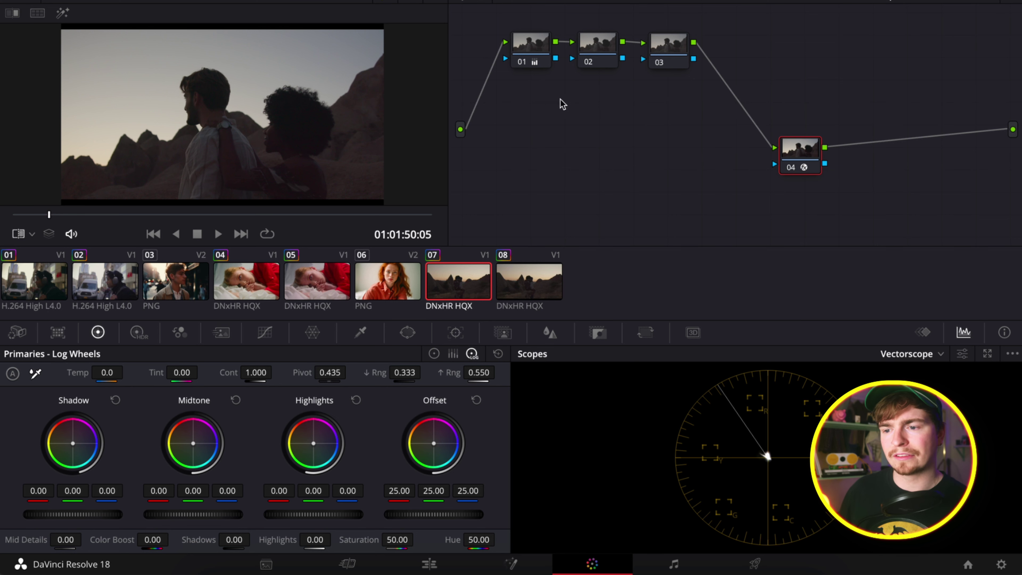
Inspect nodes 01 to 03 of clip 07 and scrub through the footage in the full-size viewer.
{"action": "left_click", "coordinate": [536, 52]}
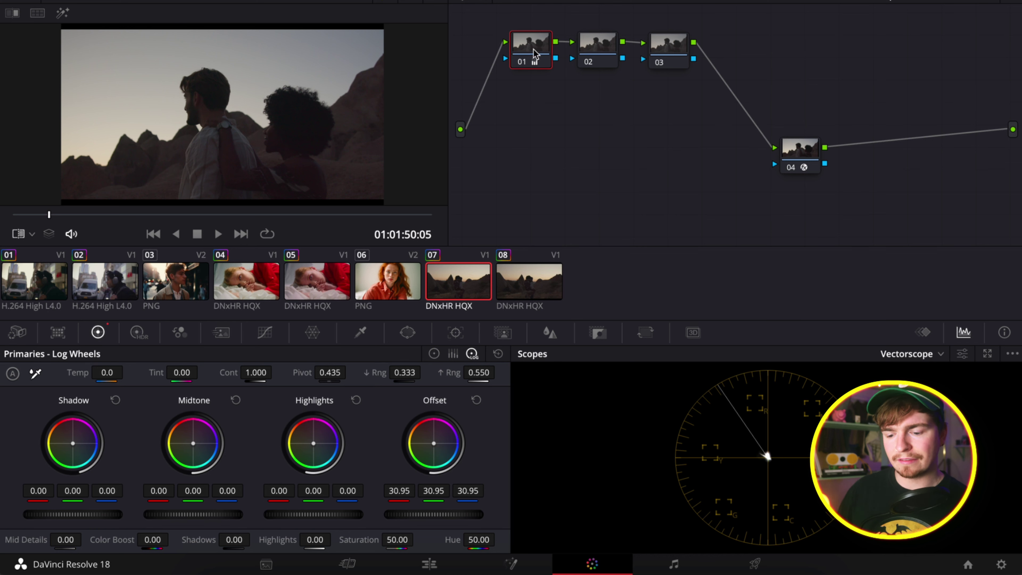
{"action": "left_click", "coordinate": [590, 49]}
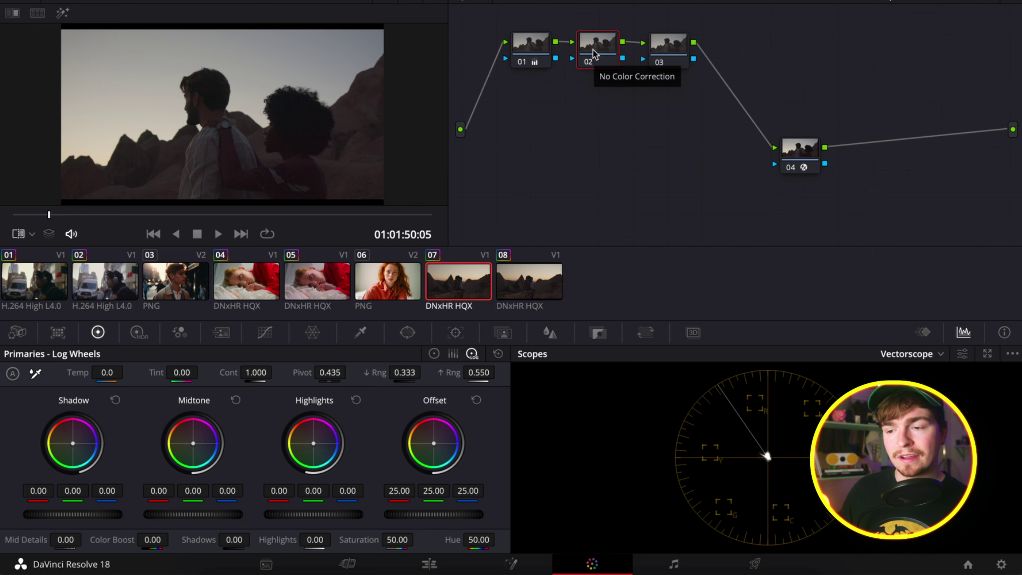
{"action": "left_click", "coordinate": [668, 53]}
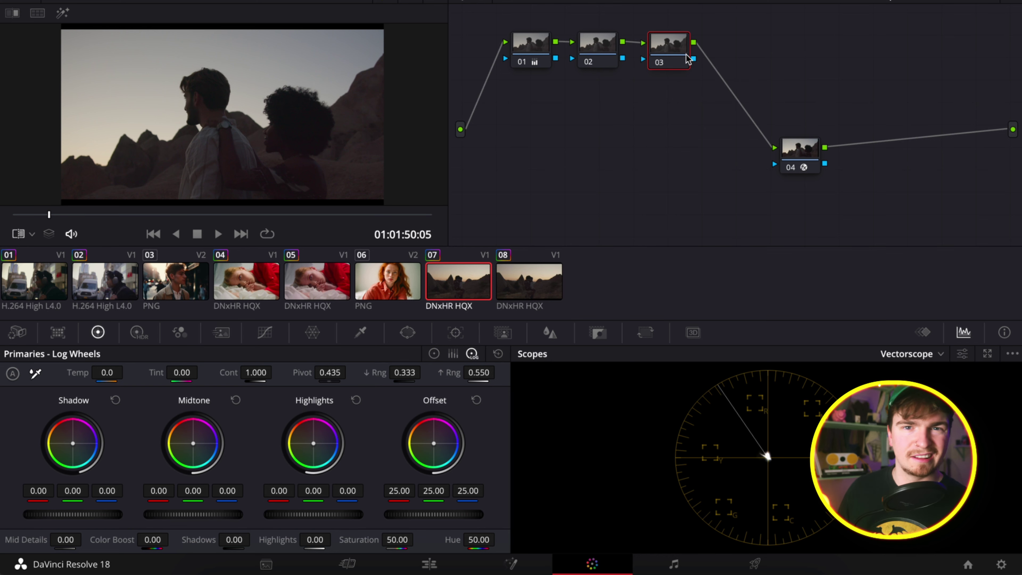
{"action": "key", "text": "alt+f"}
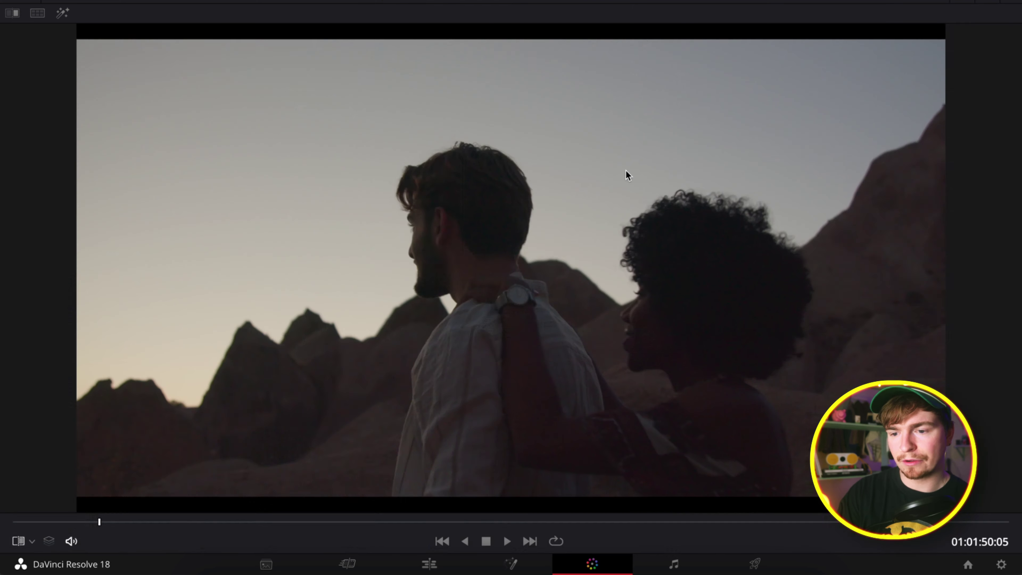
{"action": "left_click_drag", "start_coordinate": [112, 523], "coordinate": [770, 547]}
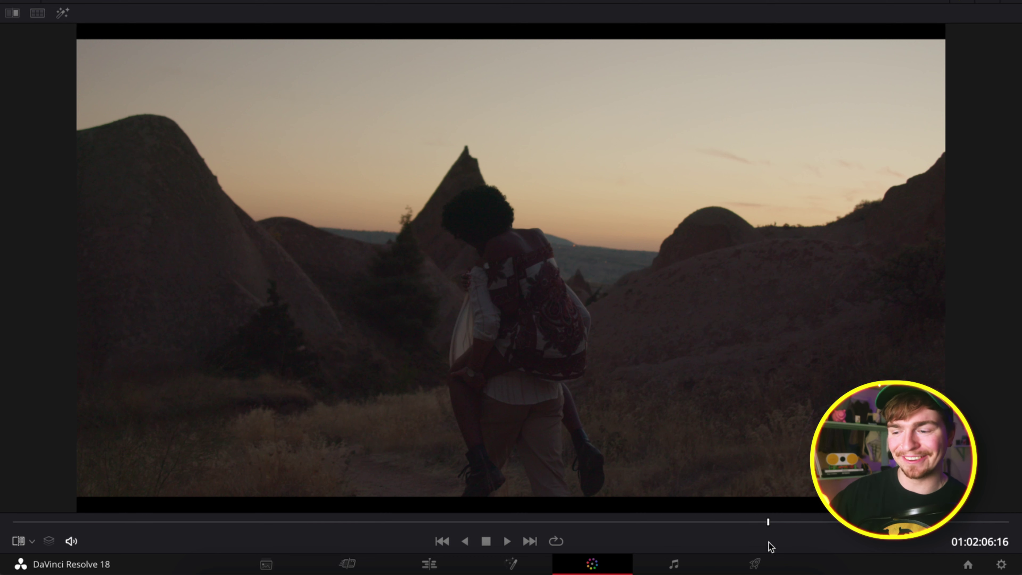
Switch to Discord, upscale the second image of the arid desert at blue hour grid, and save the upscaled image.
{"action": "mouse_move", "coordinate": [636, 568]}
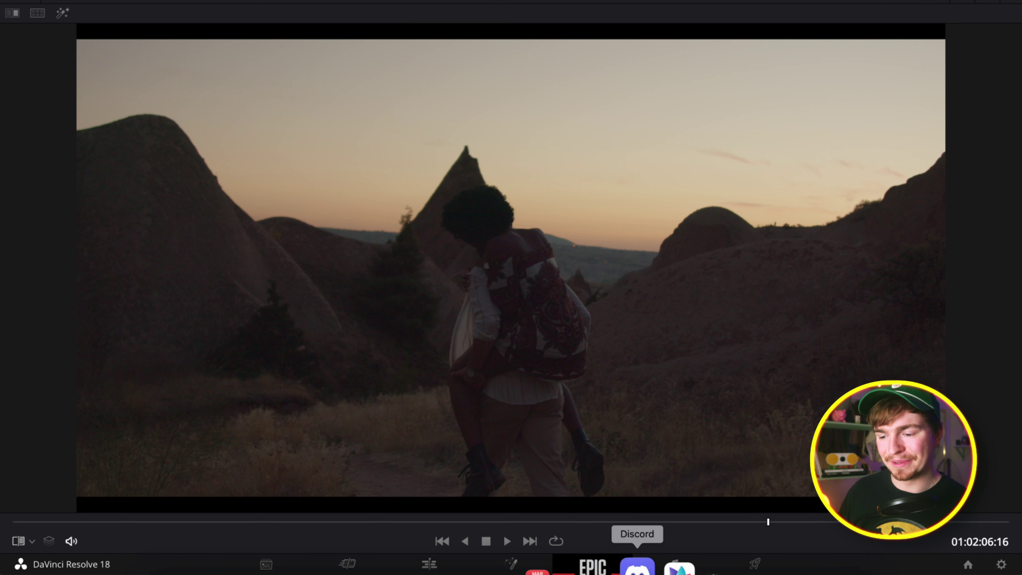
{"action": "left_click", "coordinate": [635, 565]}
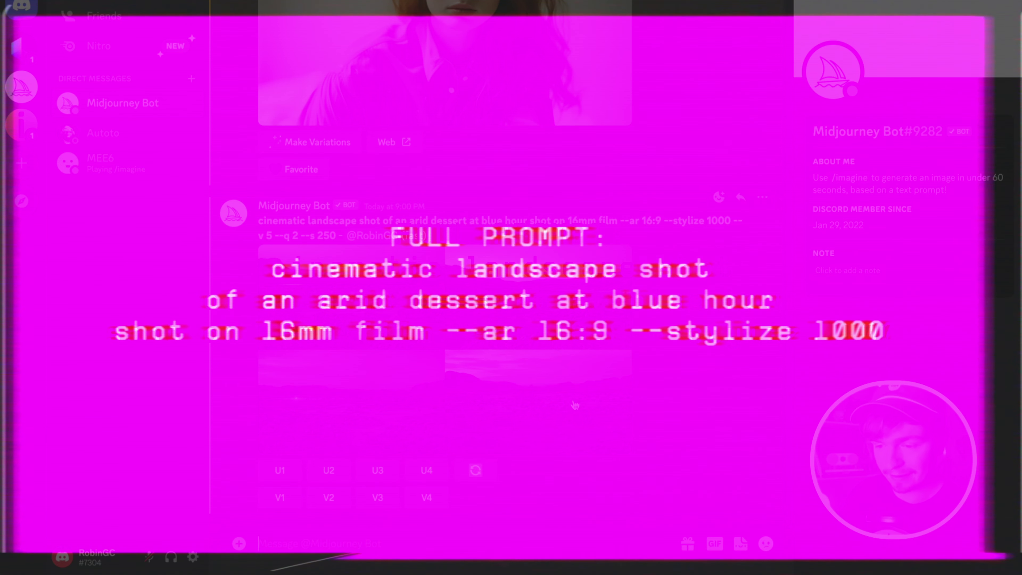
{"action": "left_click", "coordinate": [529, 388]}
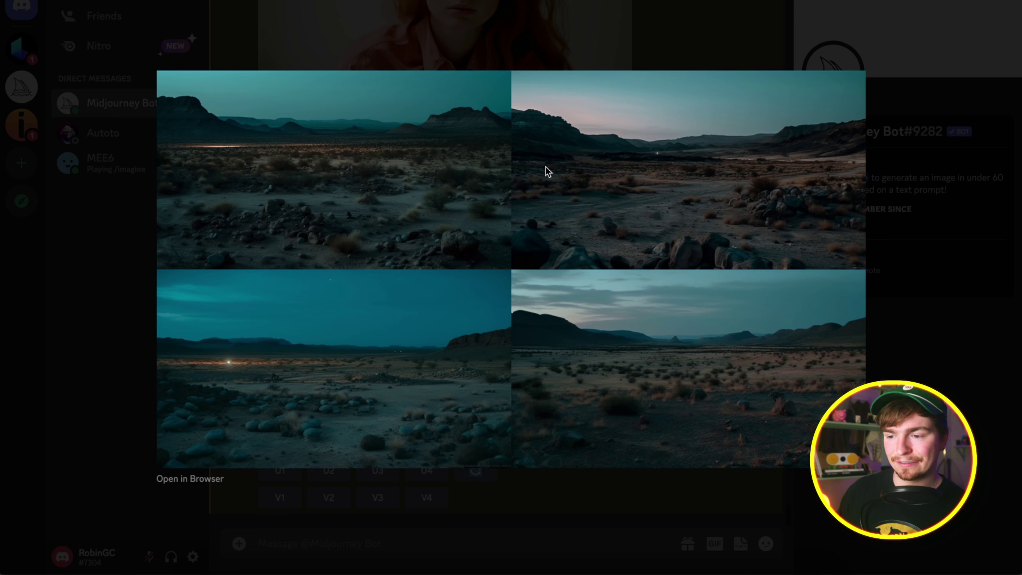
{"action": "left_click", "coordinate": [435, 530]}
{"action": "left_click", "coordinate": [327, 469]}
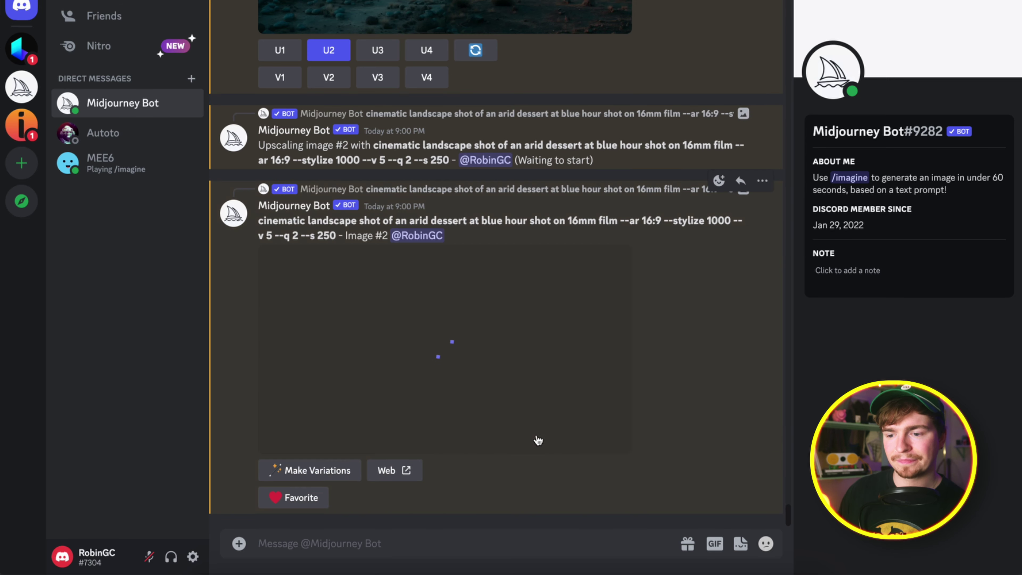
{"action": "left_click", "coordinate": [432, 302]}
{"action": "right_click", "coordinate": [531, 225]}
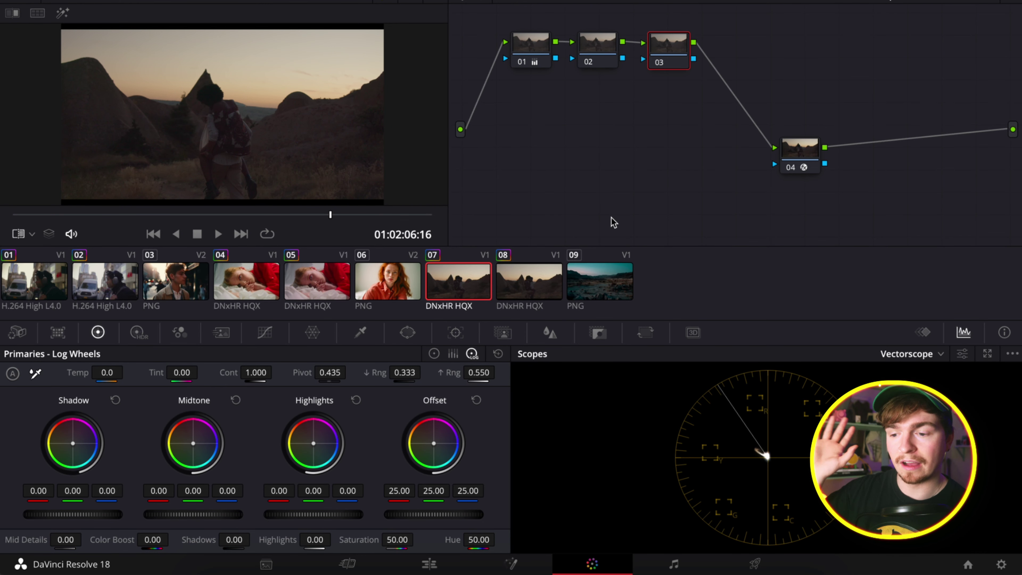
Add a serial node after clip 07's Color Space Transform node and shot match it to the desert reference still in clip 09.
{"action": "left_click", "coordinate": [594, 277]}
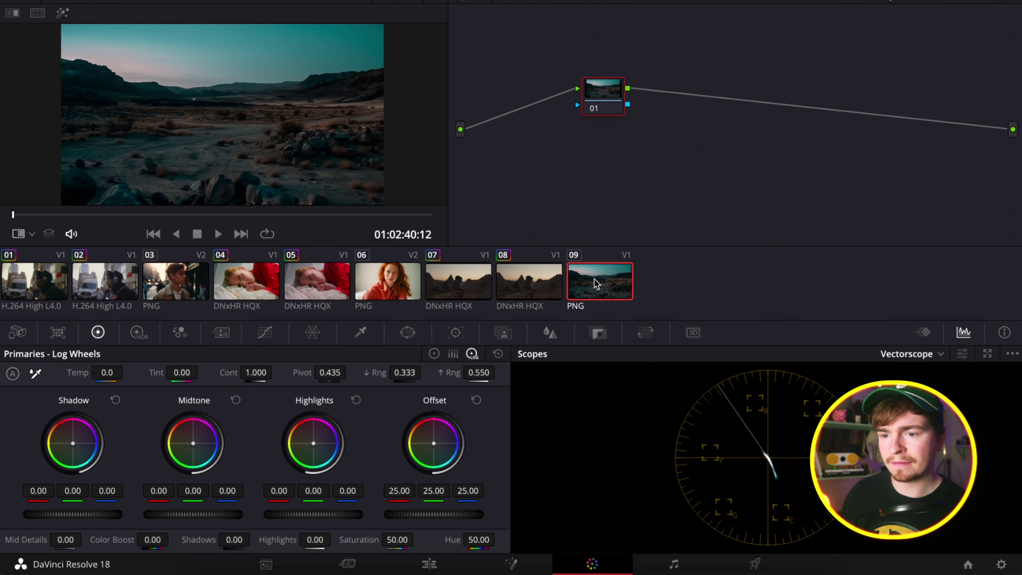
{"action": "left_click", "coordinate": [445, 288]}
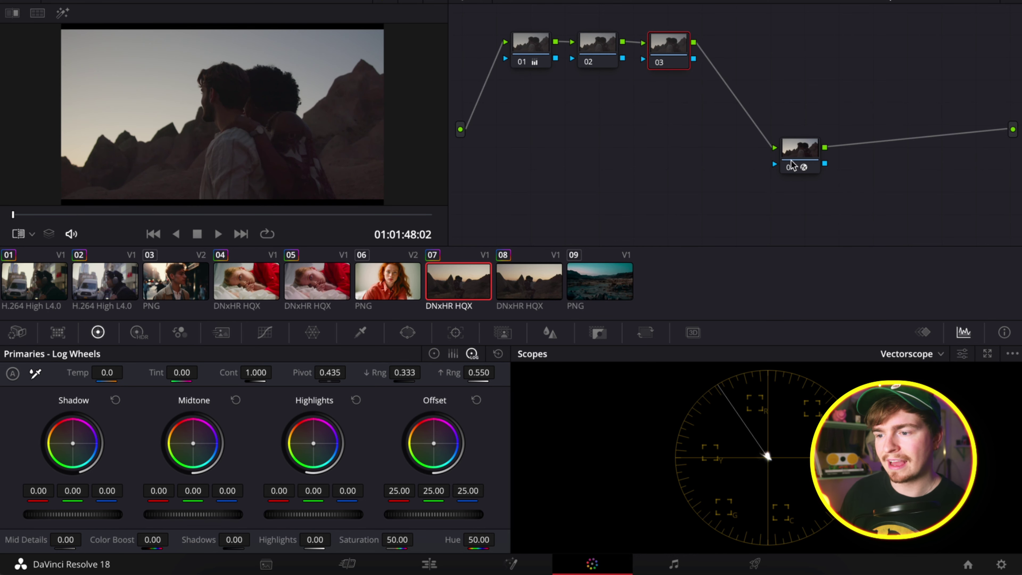
{"action": "left_click_drag", "start_coordinate": [794, 164], "coordinate": [777, 158]}
{"action": "key", "text": "alt+s"}
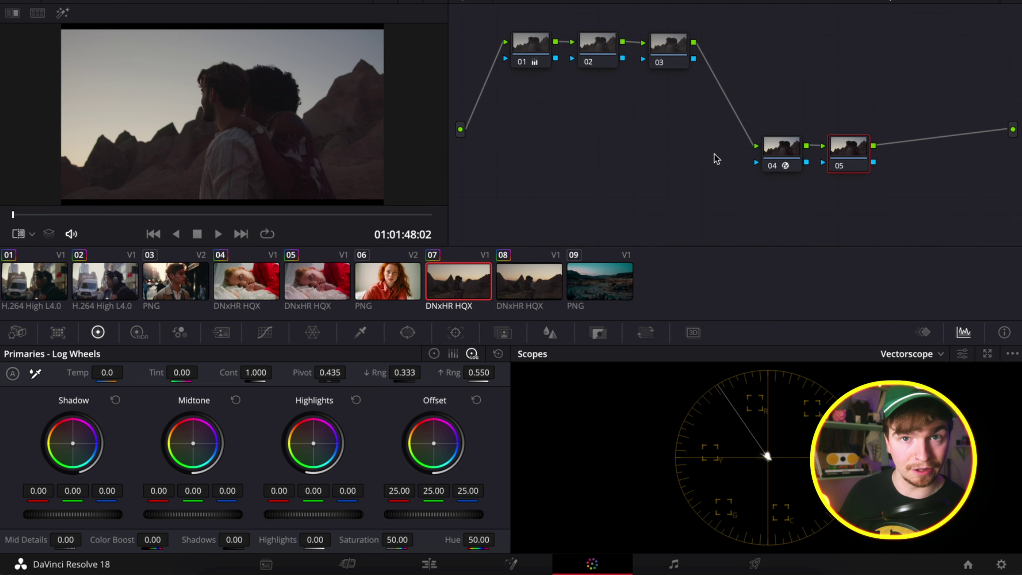
{"action": "left_click_drag", "start_coordinate": [871, 163], "coordinate": [885, 163]}
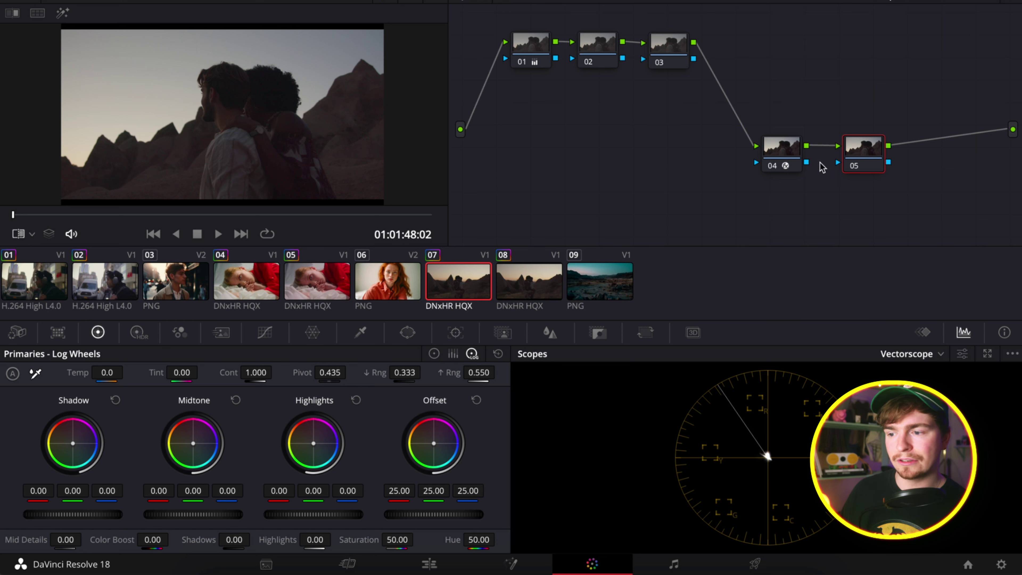
{"action": "right_click", "coordinate": [610, 280]}
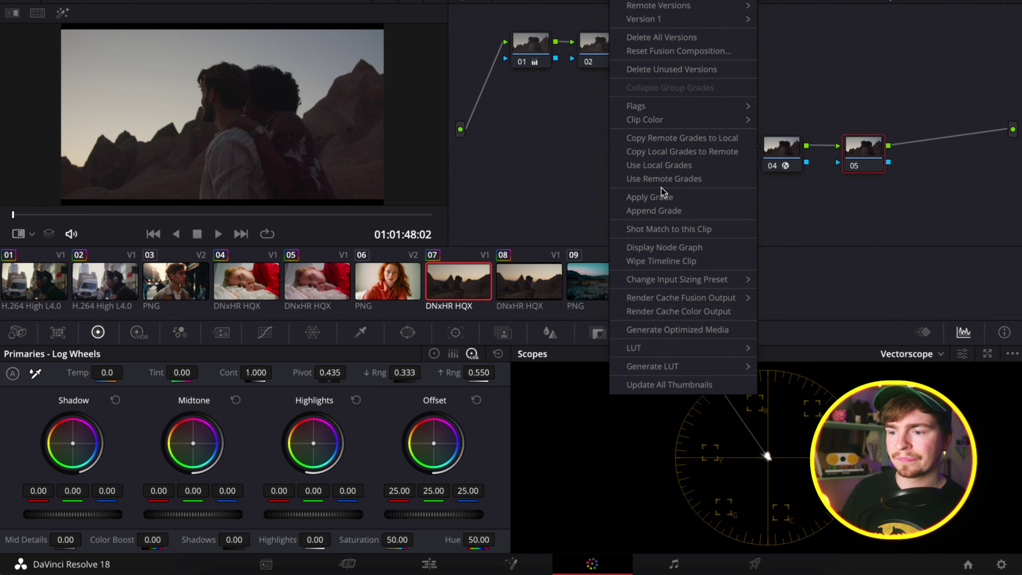
{"action": "left_click", "coordinate": [668, 228]}
Scrub through the matched clip 07 and lower the green offset on node 02.
{"action": "left_click_drag", "start_coordinate": [125, 214], "coordinate": [353, 222]}
{"action": "left_click", "coordinate": [606, 56]}
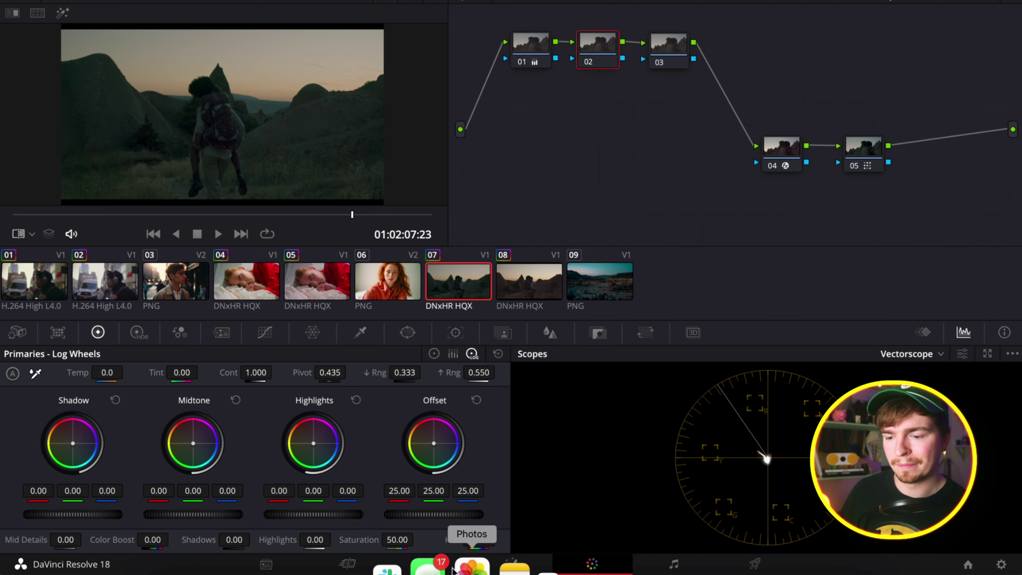
{"action": "left_click_drag", "start_coordinate": [436, 496], "coordinate": [420, 496]}
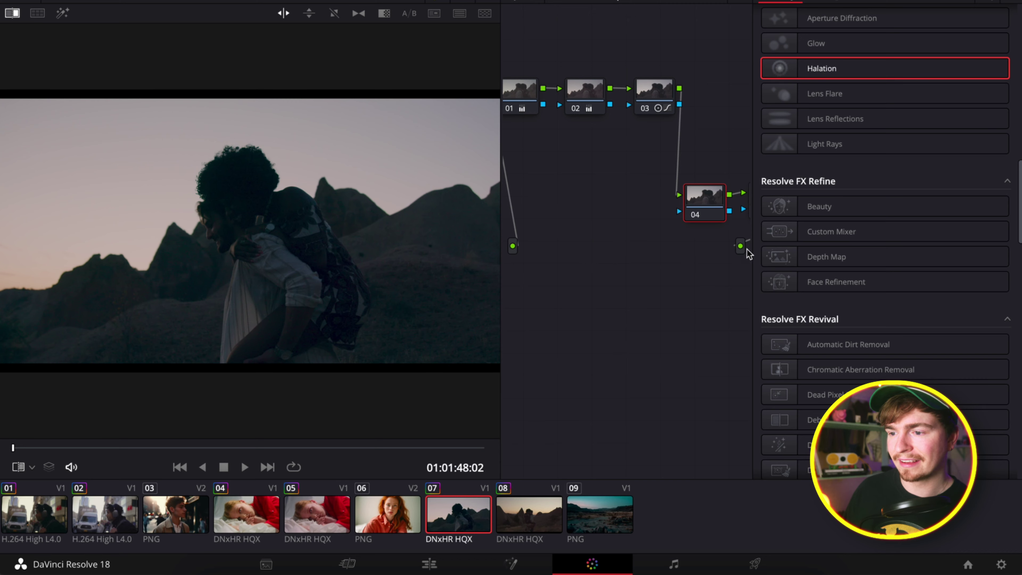
Find the Film Grain effect among the Resolve FX Texture effects and apply it to node 04.
{"action": "scroll", "coordinate": [812, 287], "scroll_direction": "down", "scroll_amount": 10}
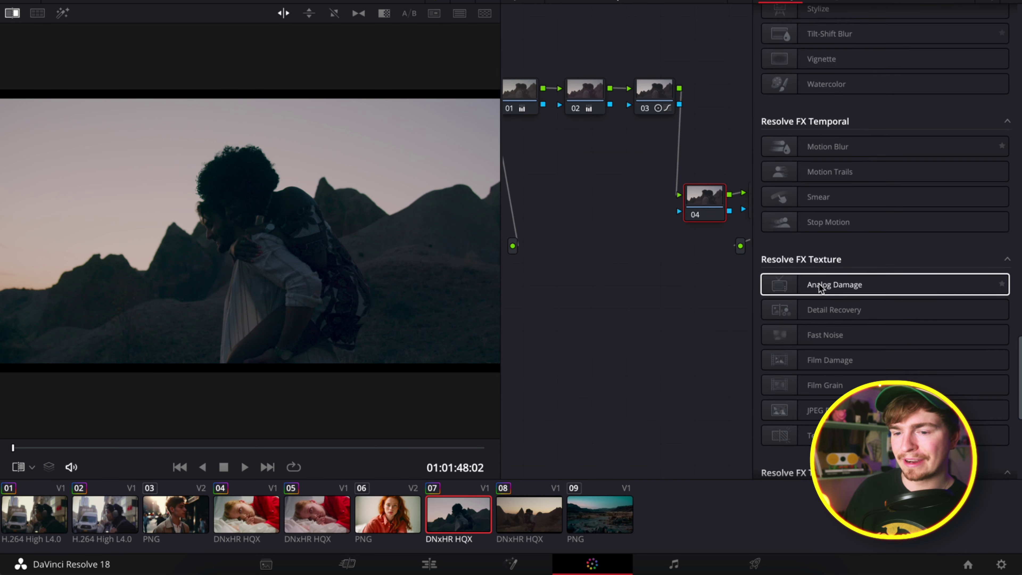
{"action": "scroll", "coordinate": [845, 288], "scroll_direction": "down", "scroll_amount": 4}
{"action": "scroll", "coordinate": [869, 313], "scroll_direction": "up", "scroll_amount": 5}
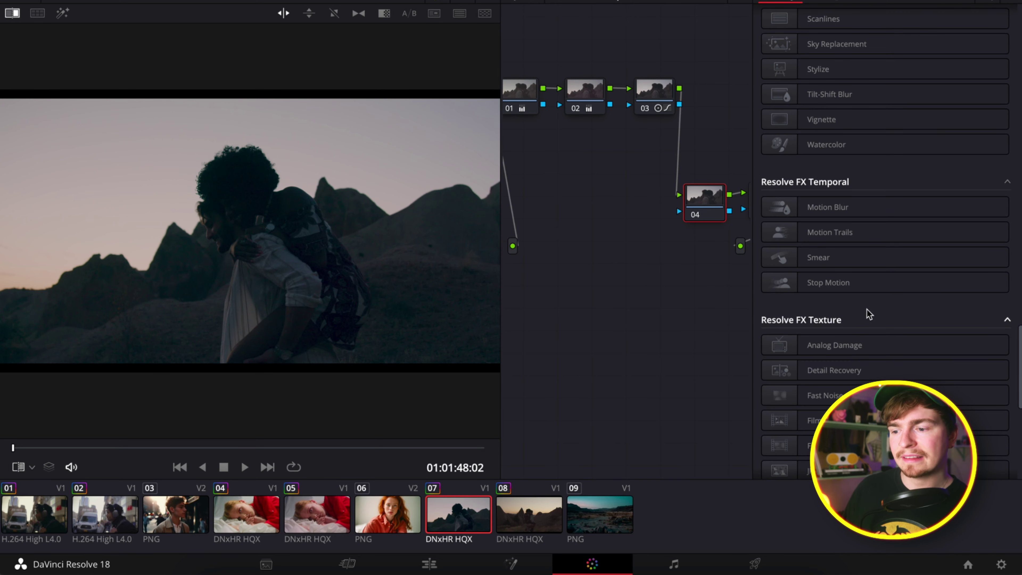
{"action": "scroll", "coordinate": [868, 314], "scroll_direction": "down", "scroll_amount": 1}
{"action": "left_click_drag", "start_coordinate": [812, 415], "coordinate": [704, 199]}
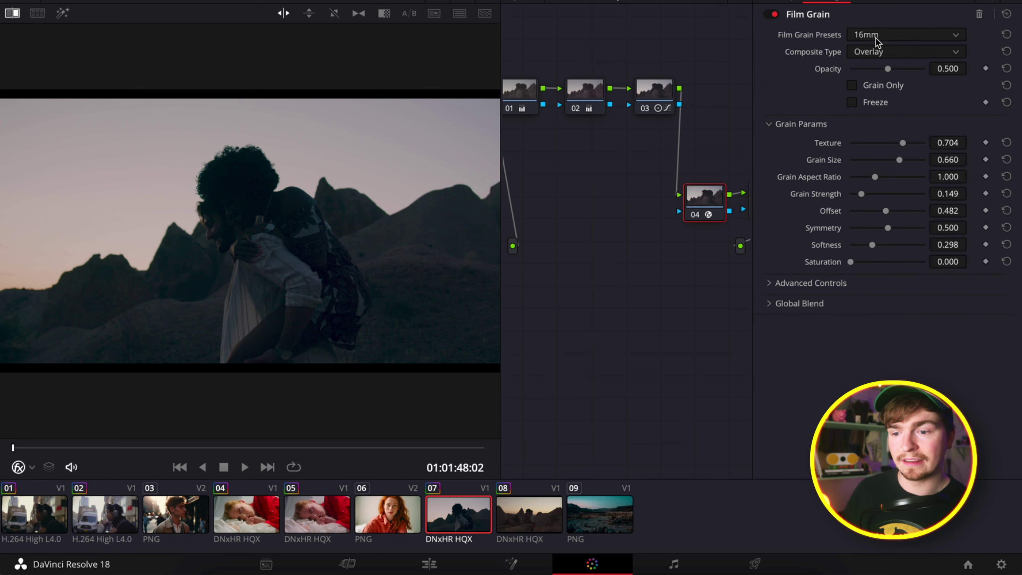
Set the Film Grain preset to 16mm 500T with the Overlay composite type and raise the grain opacity slightly.
{"action": "left_click", "coordinate": [871, 52]}
{"action": "left_click", "coordinate": [879, 34]}
{"action": "left_click", "coordinate": [878, 34]}
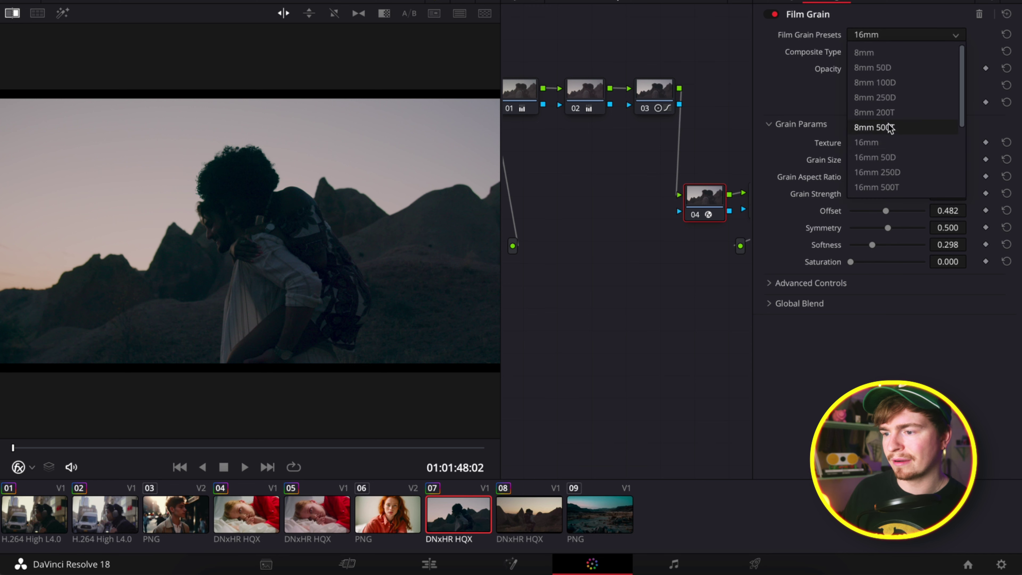
{"action": "left_click", "coordinate": [889, 186]}
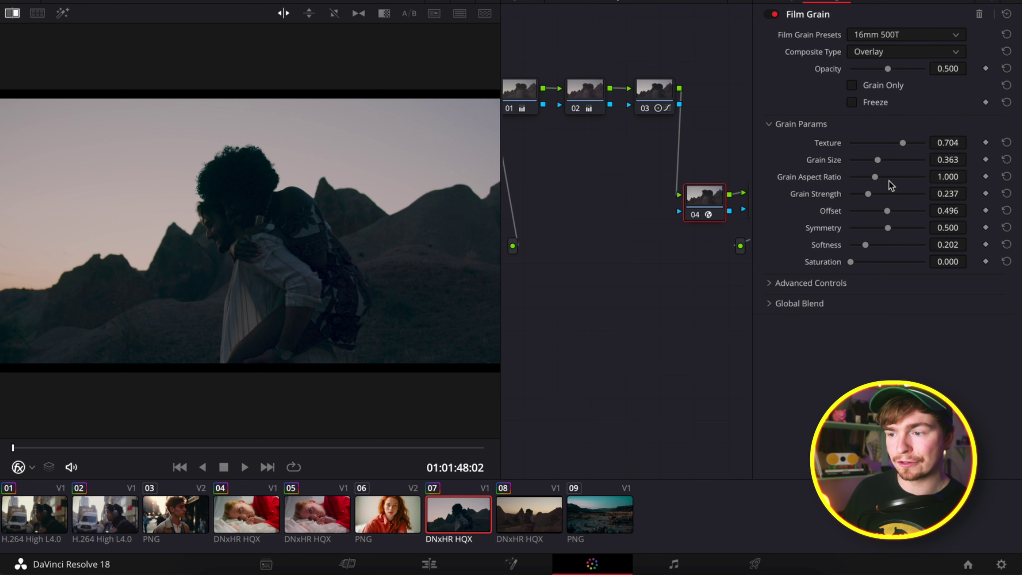
{"action": "left_click_drag", "start_coordinate": [887, 70], "coordinate": [898, 69]}
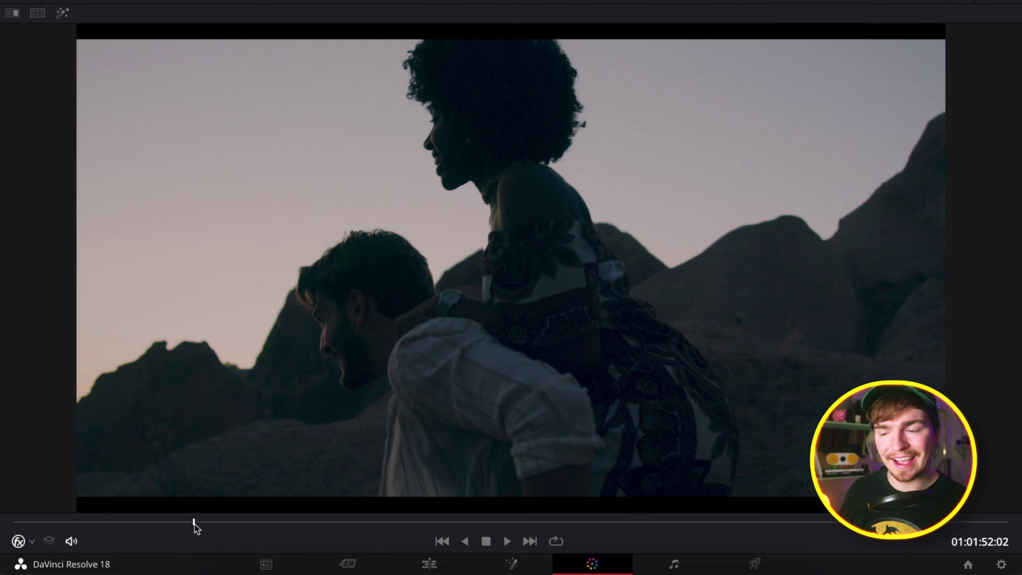
Scrub through the graded couple clip in the full-size viewer and examine the film grain up close.
{"action": "left_click_drag", "start_coordinate": [194, 523], "coordinate": [584, 548]}
{"action": "scroll", "coordinate": [421, 270], "scroll_direction": "up", "scroll_amount": 3}
{"action": "scroll", "coordinate": [421, 271], "scroll_direction": "up", "scroll_amount": 2}
{"action": "scroll", "coordinate": [552, 182], "scroll_direction": "up", "scroll_amount": 2}
{"action": "left_click_drag", "start_coordinate": [587, 521], "coordinate": [689, 523]}
{"action": "scroll", "coordinate": [582, 336], "scroll_direction": "down", "scroll_amount": 5}
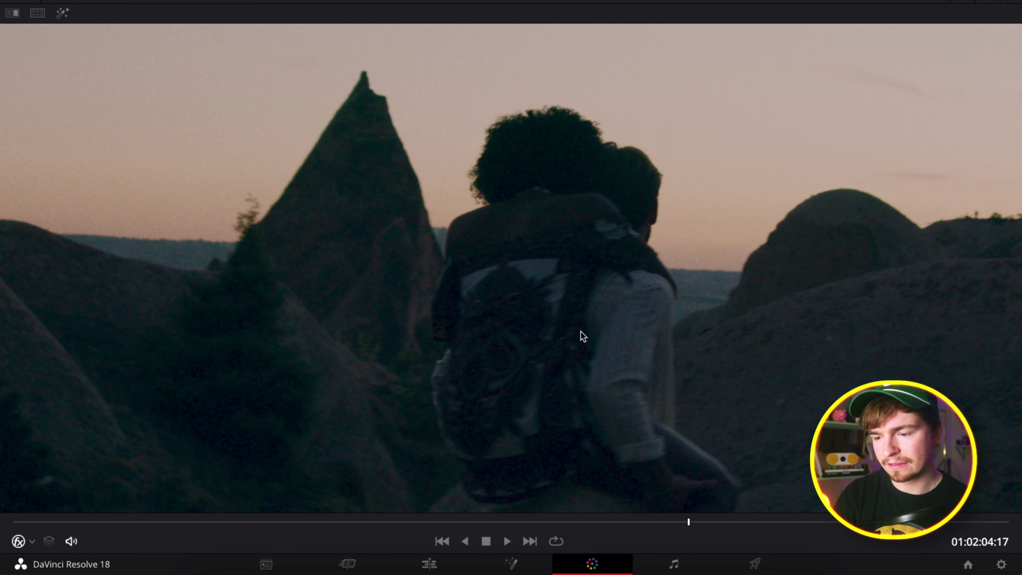
{"action": "scroll", "coordinate": [581, 332], "scroll_direction": "down", "scroll_amount": 3}
Compare the graded and ungraded couple shots with an image wipe in the full-size viewer, and return to the normal view.
{"action": "left_click", "coordinate": [12, 12]}
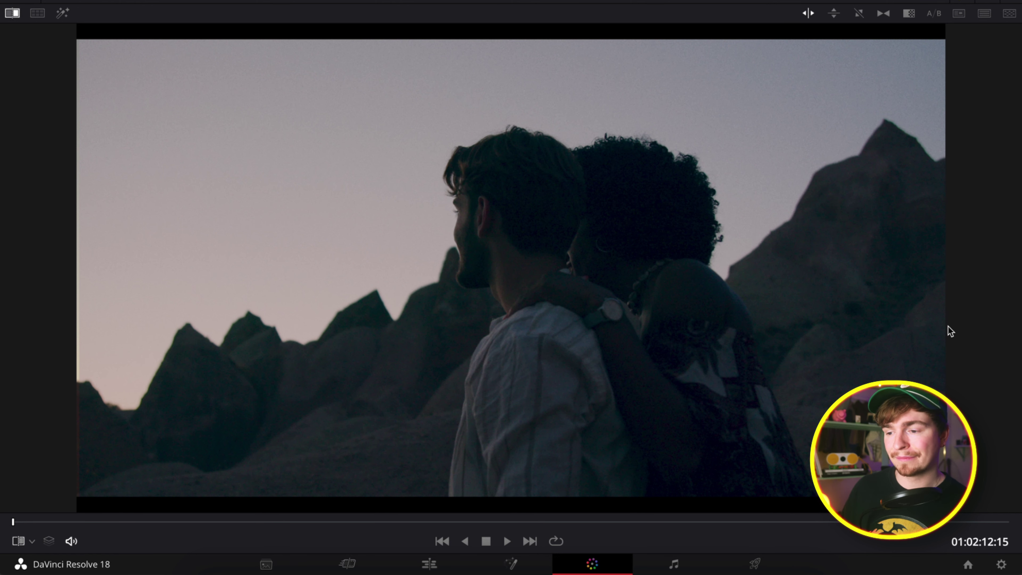
{"action": "left_click_drag", "start_coordinate": [950, 331], "coordinate": [951, 410]}
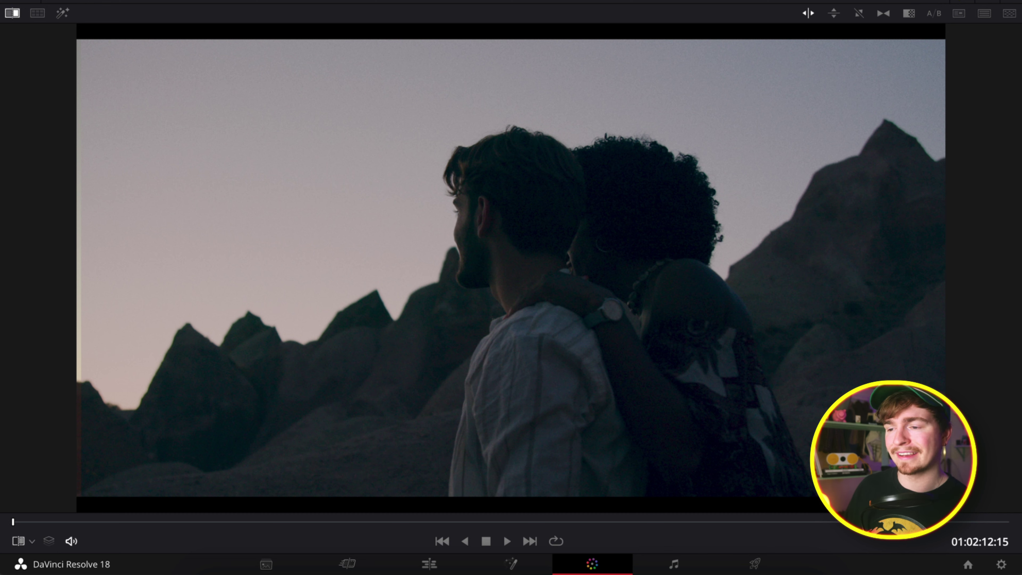
{"action": "key", "text": "alt+f"}
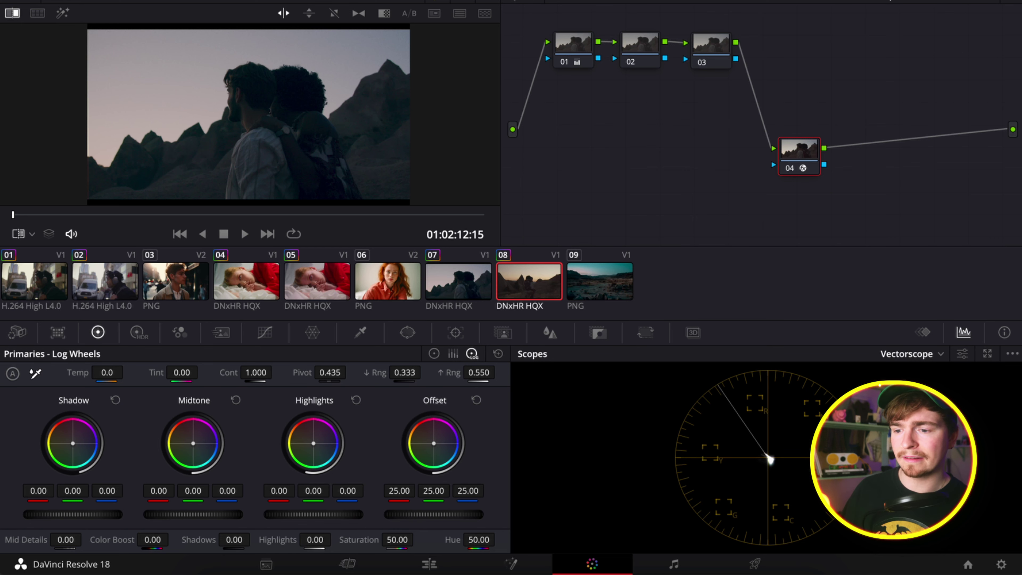
Select shot match node 06 on clip 07 and scrub to about 01:02:03:00 to review the piggyback shot.
{"action": "left_click", "coordinate": [468, 292]}
{"action": "left_click", "coordinate": [905, 154]}
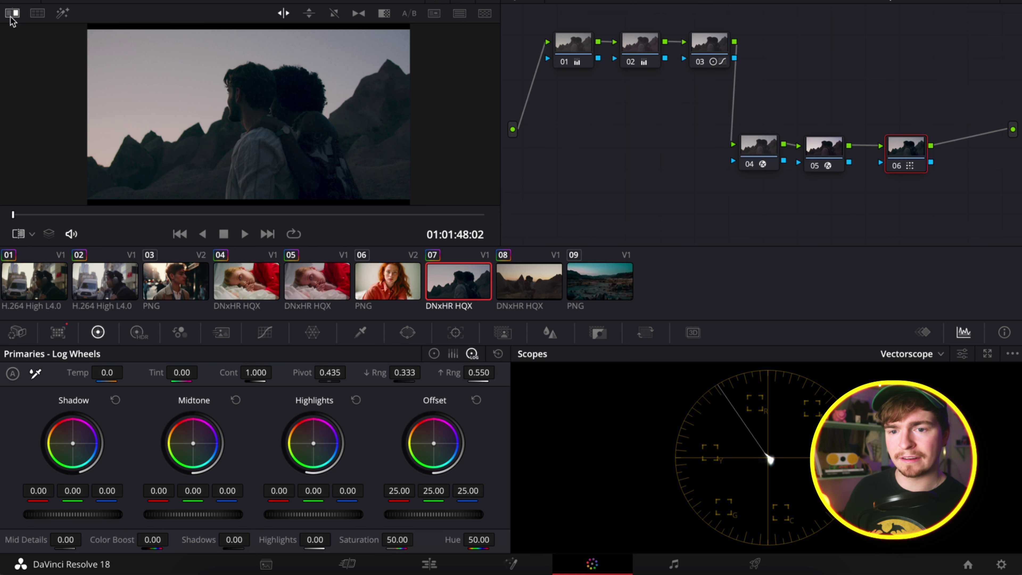
{"action": "left_click_drag", "start_coordinate": [39, 215], "coordinate": [305, 222]}
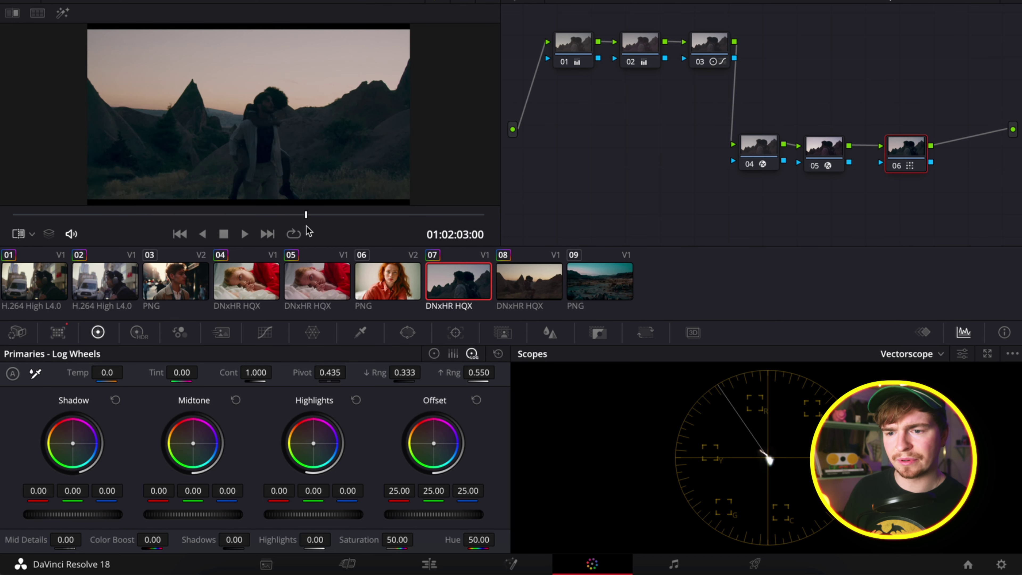
Try lowering the key output gain of shot match node 06 to reduce the strength of the match.
{"action": "left_click", "coordinate": [604, 332]}
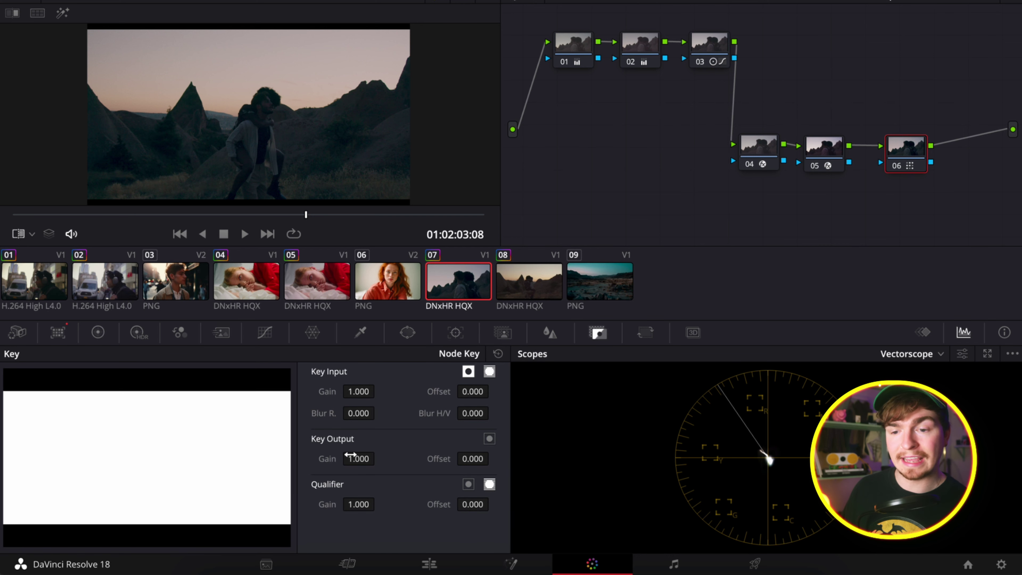
{"action": "left_click_drag", "start_coordinate": [364, 460], "coordinate": [48, 473]}
{"action": "left_click_drag", "start_coordinate": [486, 270], "coordinate": [276, 317]}
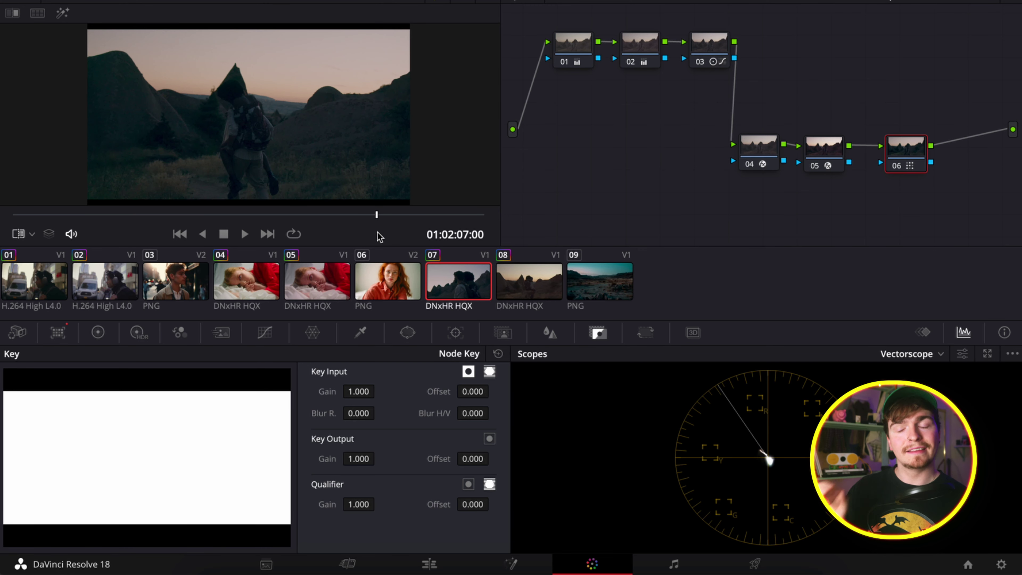